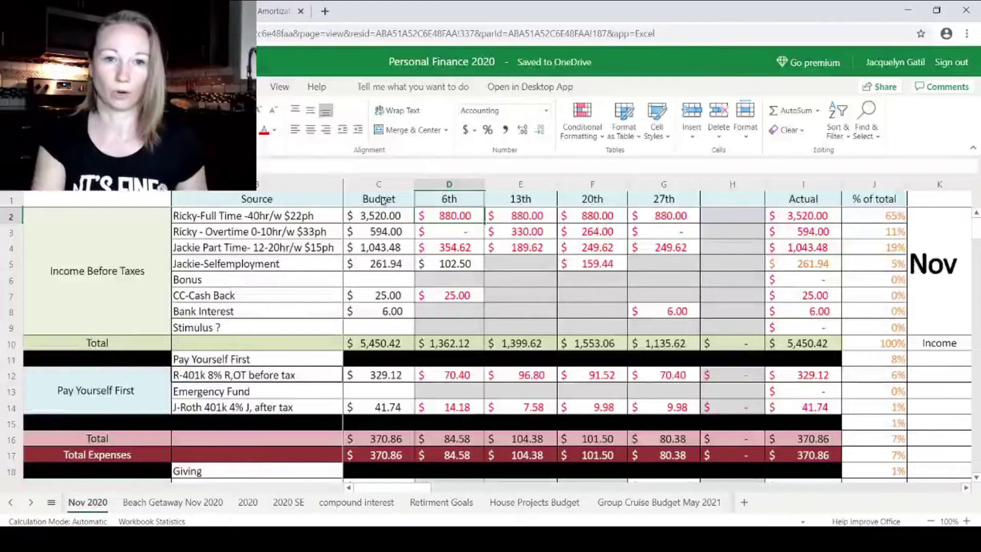
# - Turn the 6th full-time pay black and colour its Actual total orange
pyautogui.click(274, 139)
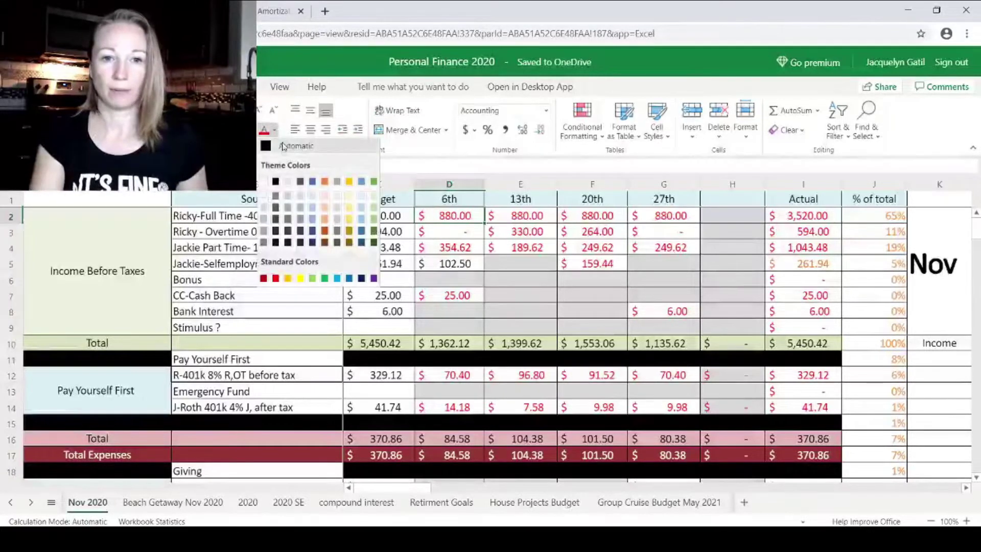
pyautogui.click(282, 146)
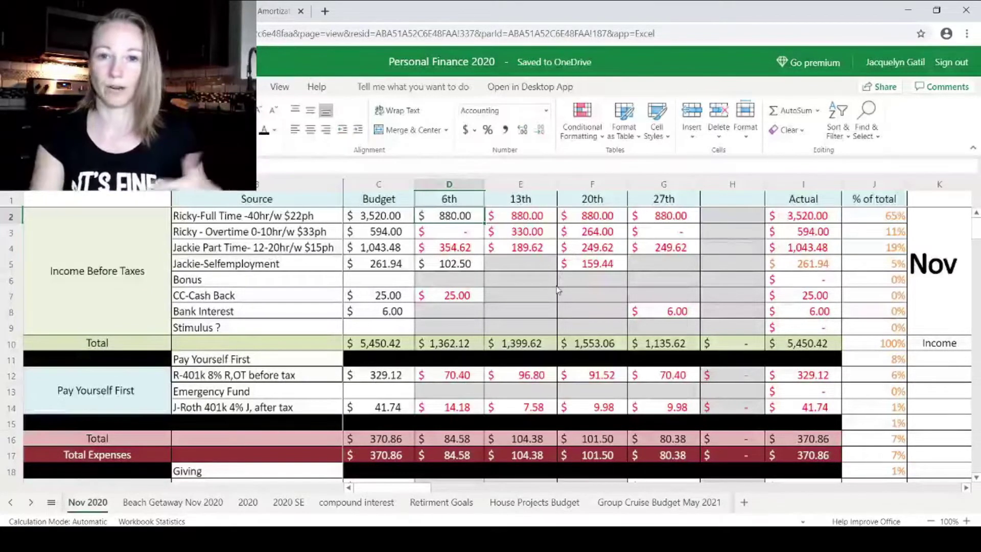
pyautogui.click(798, 216)
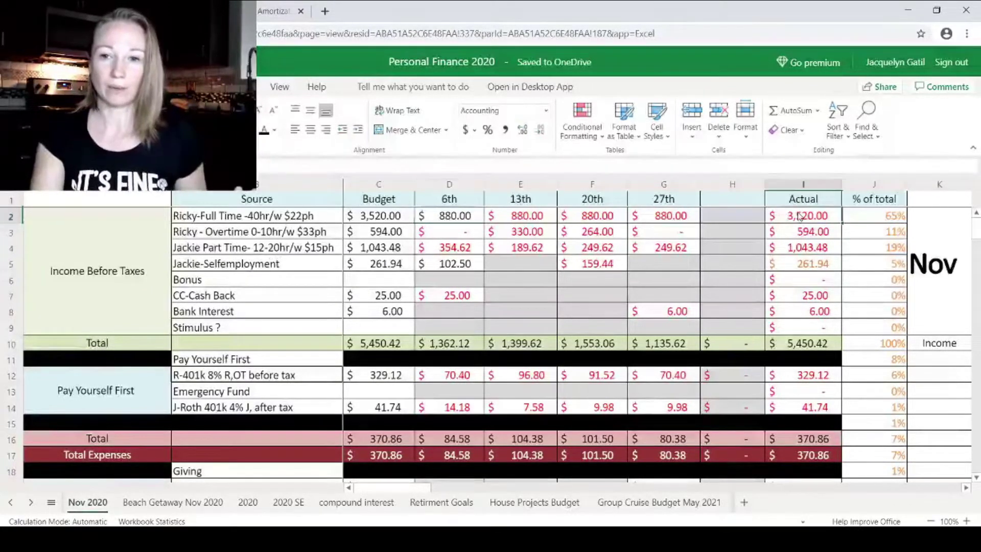
pyautogui.click(274, 130)
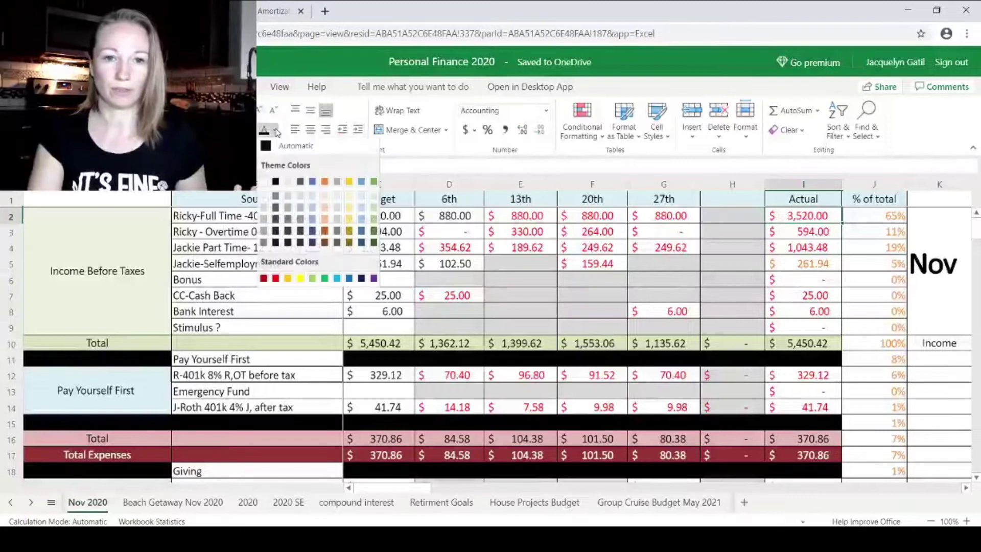
pyautogui.click(325, 182)
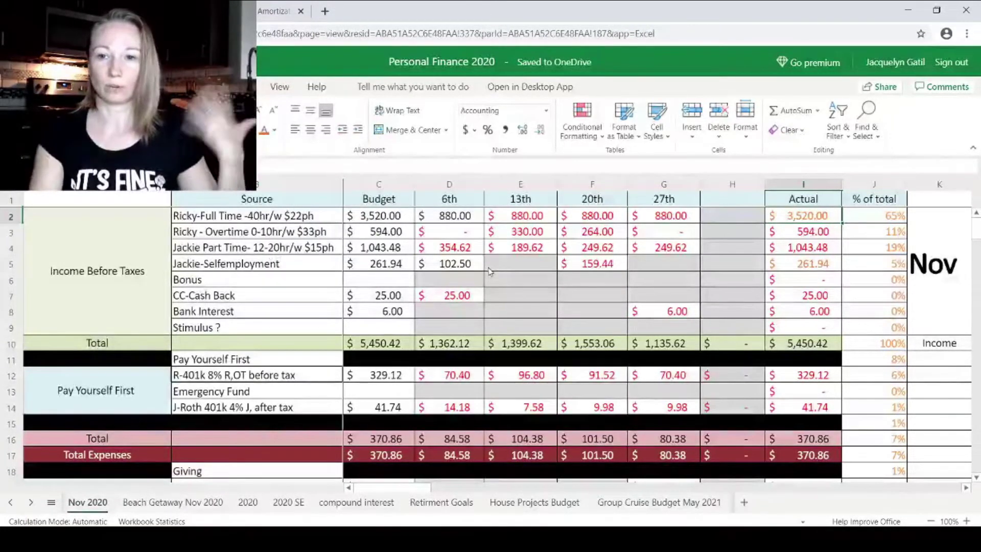
# - Enter 355.07 as the 6th part-time pay in black, with its Actual total orange
pyautogui.click(454, 235)
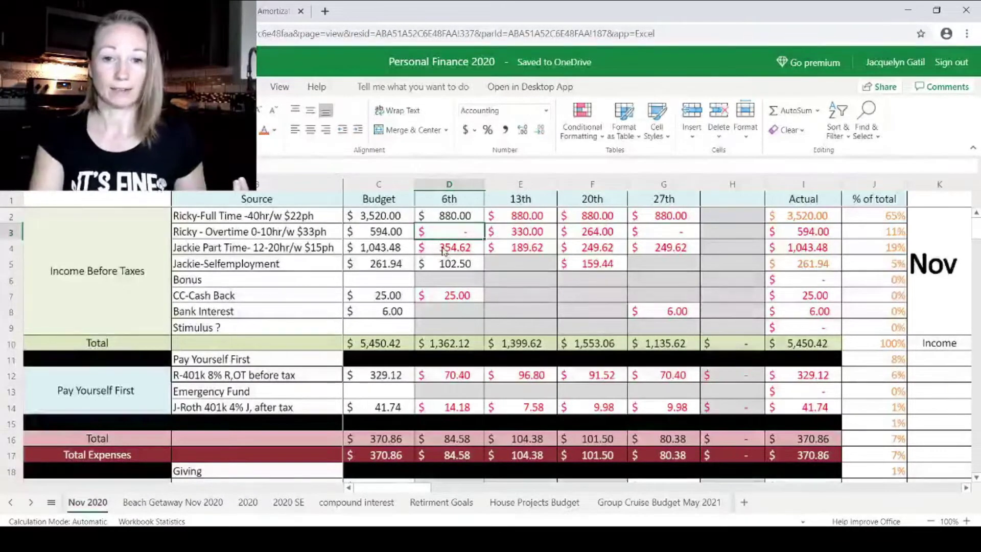
pyautogui.click(443, 250)
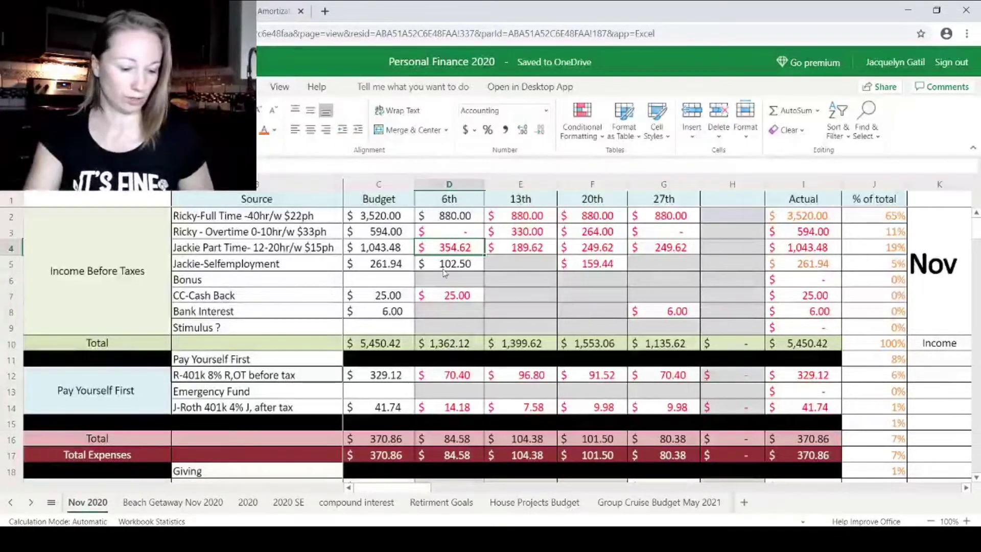
pyautogui.write('355.')
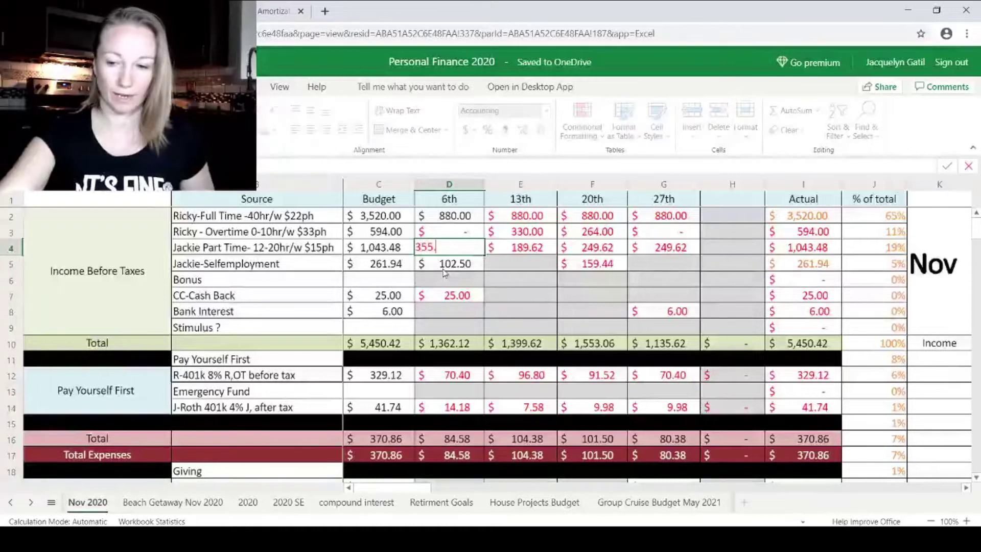
pyautogui.write('07')
pyautogui.hotkey('ctrl', 'Return')
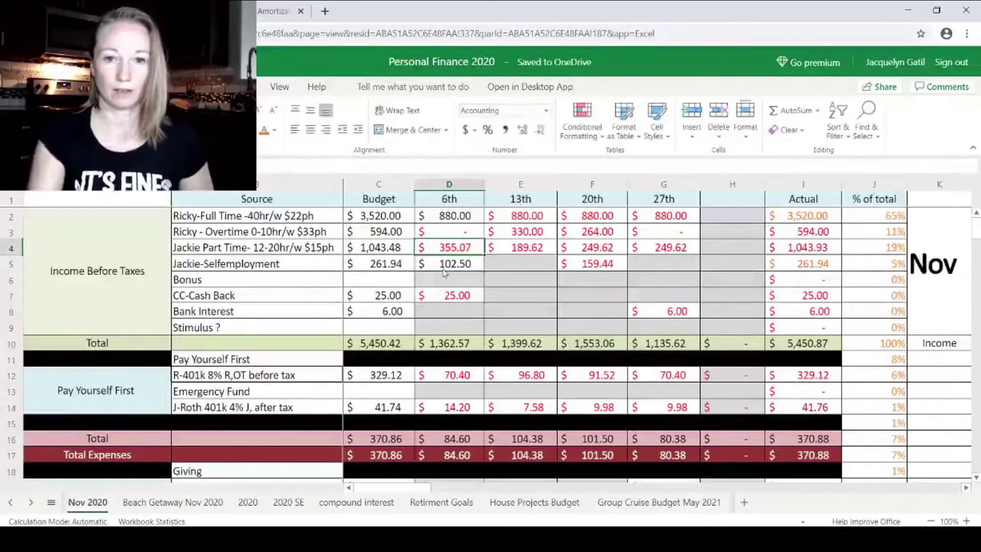
pyautogui.click(274, 129)
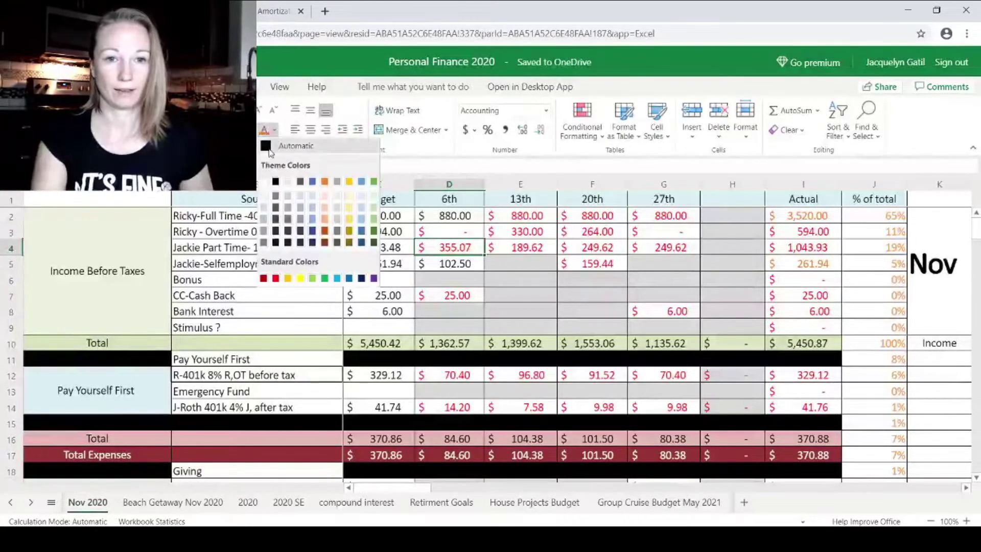
pyautogui.click(269, 149)
pyautogui.click(793, 249)
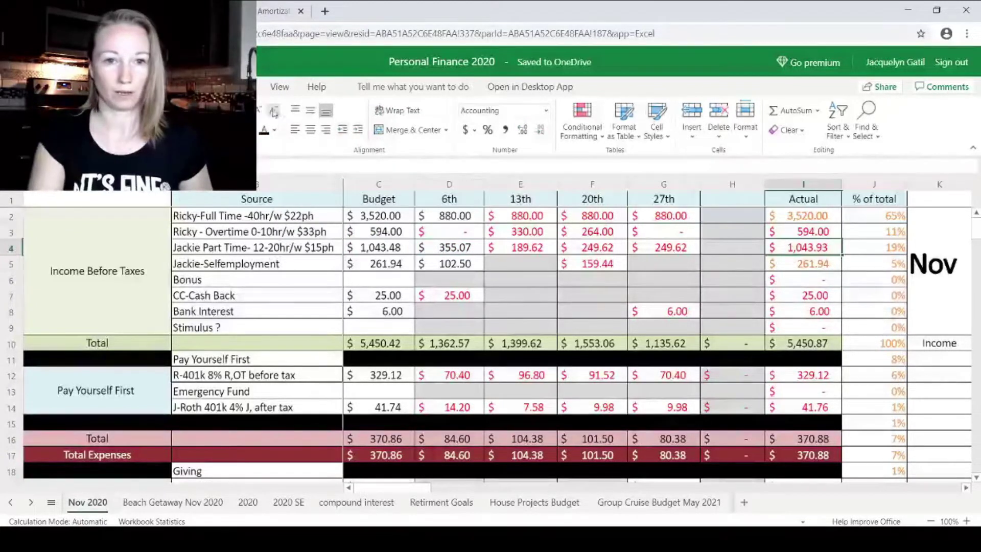
pyautogui.click(274, 129)
pyautogui.click(323, 183)
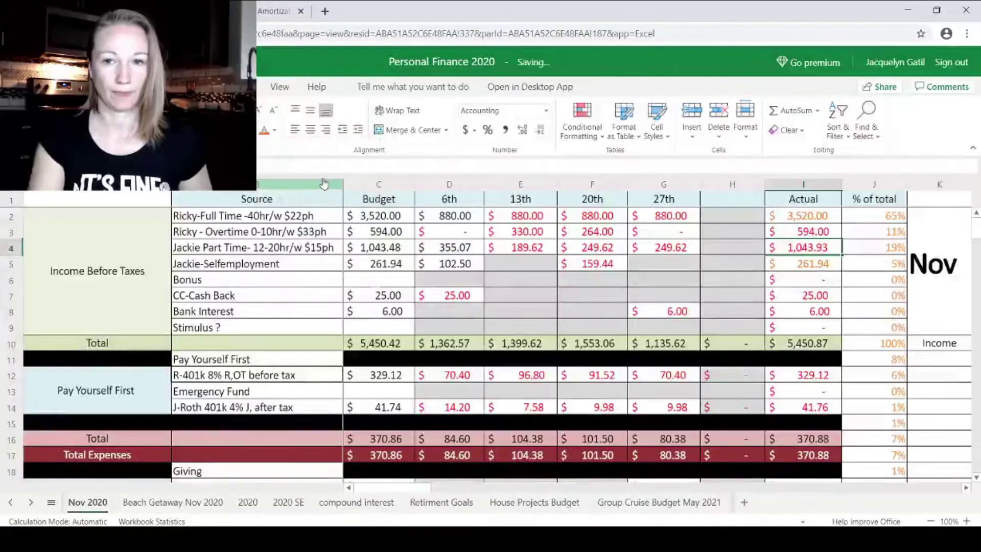
pyautogui.click(469, 266)
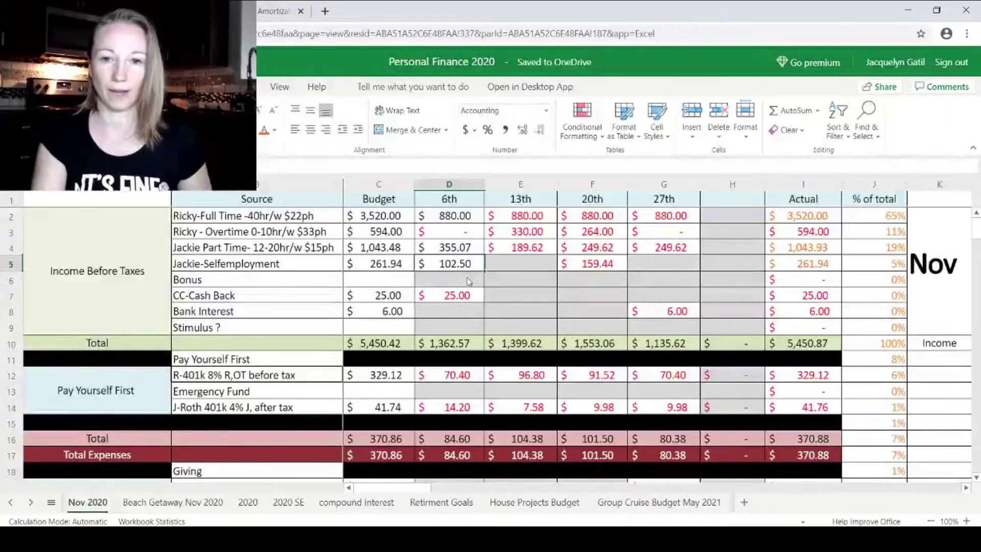
# - Enter 36.26 in D7 and turn it and the cash-back Actual total in I7 black
pyautogui.click(453, 302)
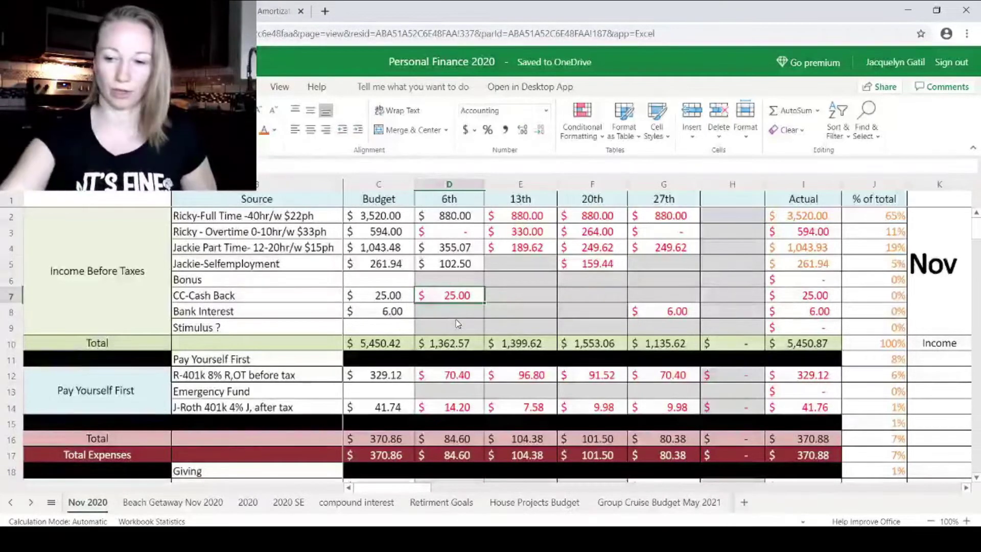
pyautogui.write('36.26')
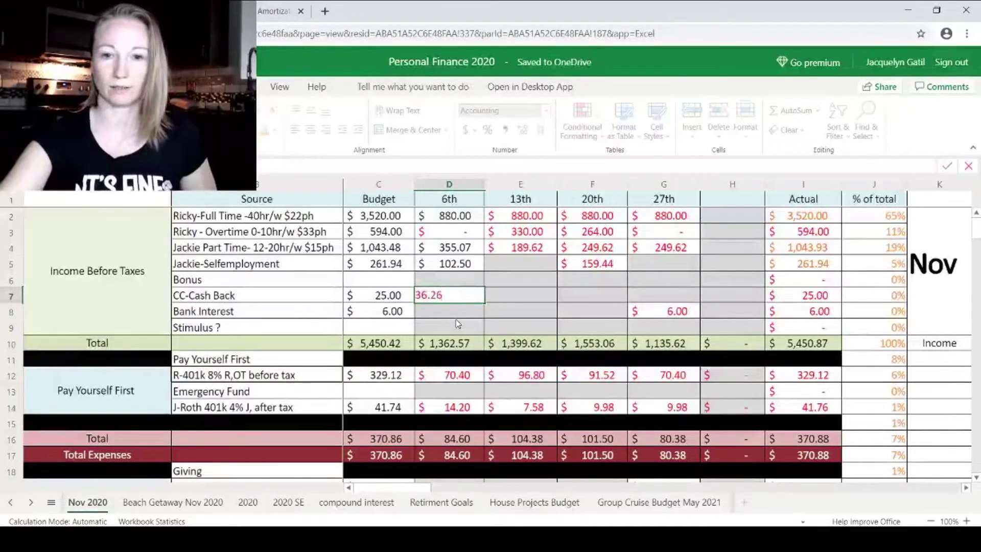
pyautogui.press('Tab')
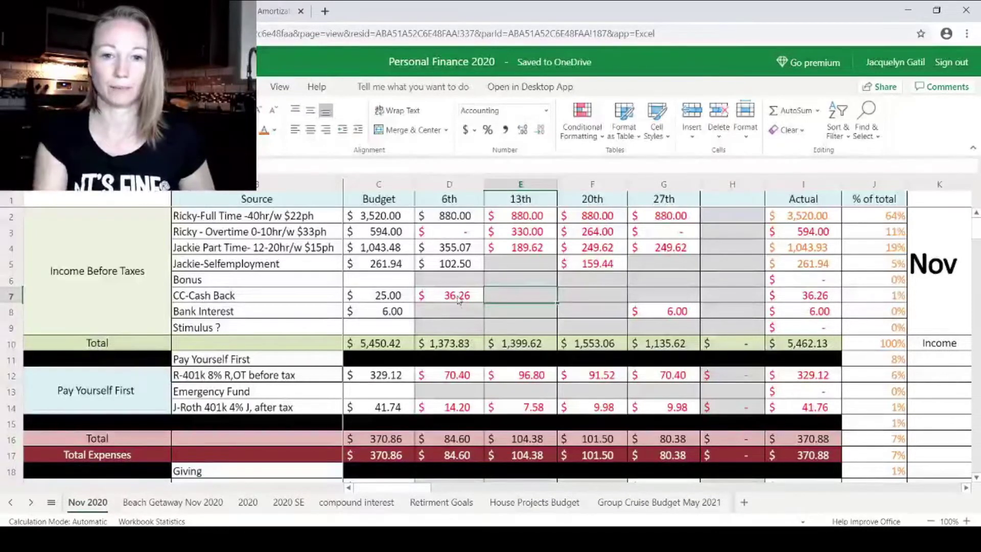
pyautogui.click(445, 296)
pyautogui.click(274, 134)
pyautogui.click(277, 178)
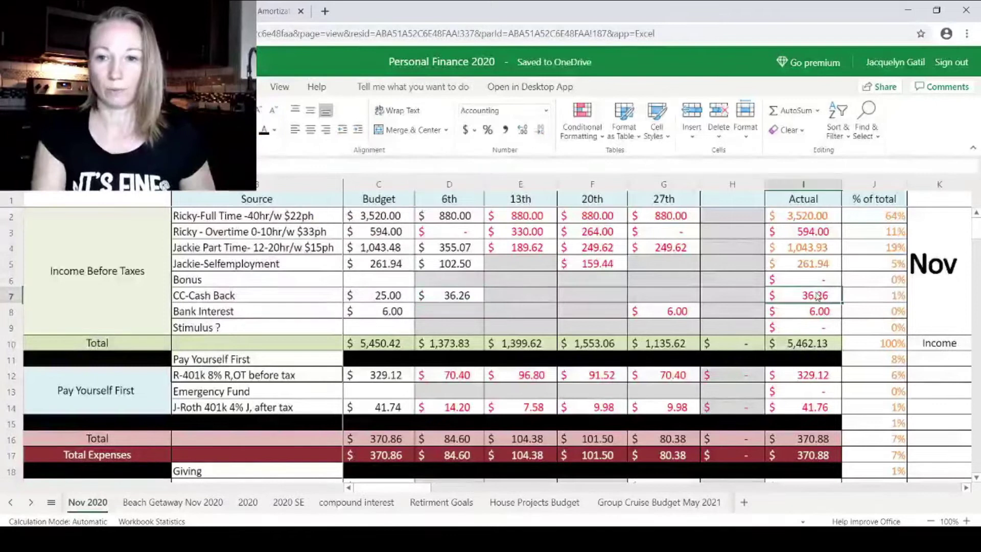
pyautogui.click(265, 134)
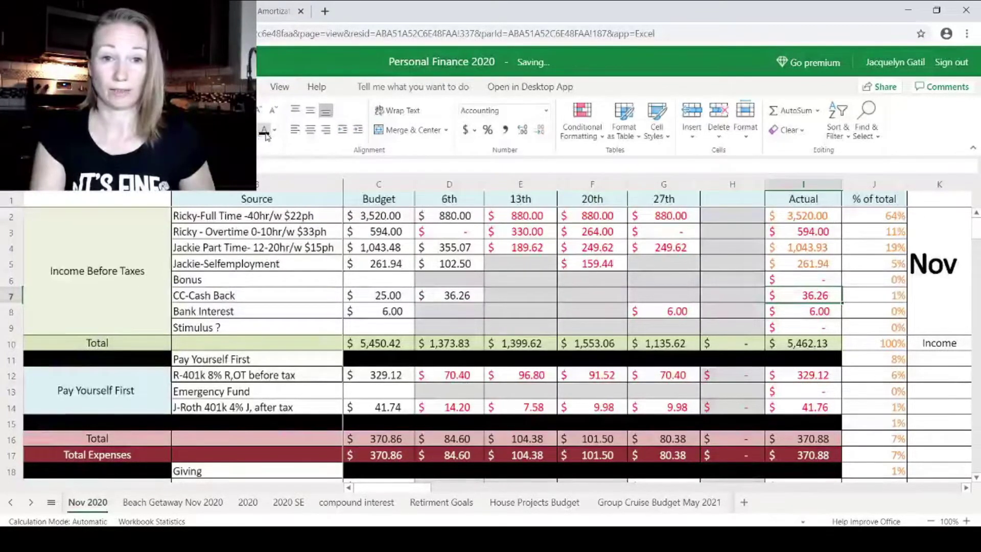
pyautogui.click(453, 315)
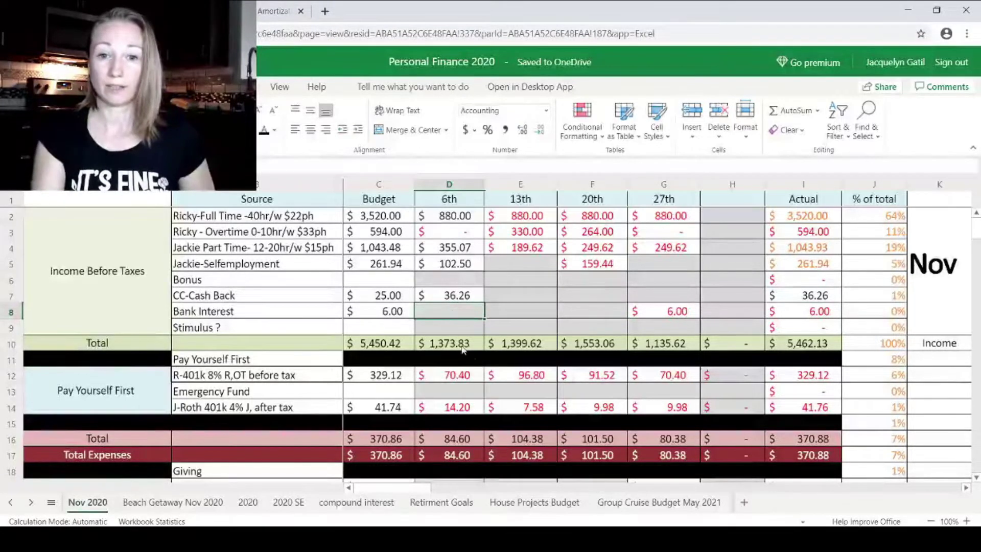
pyautogui.click(461, 343)
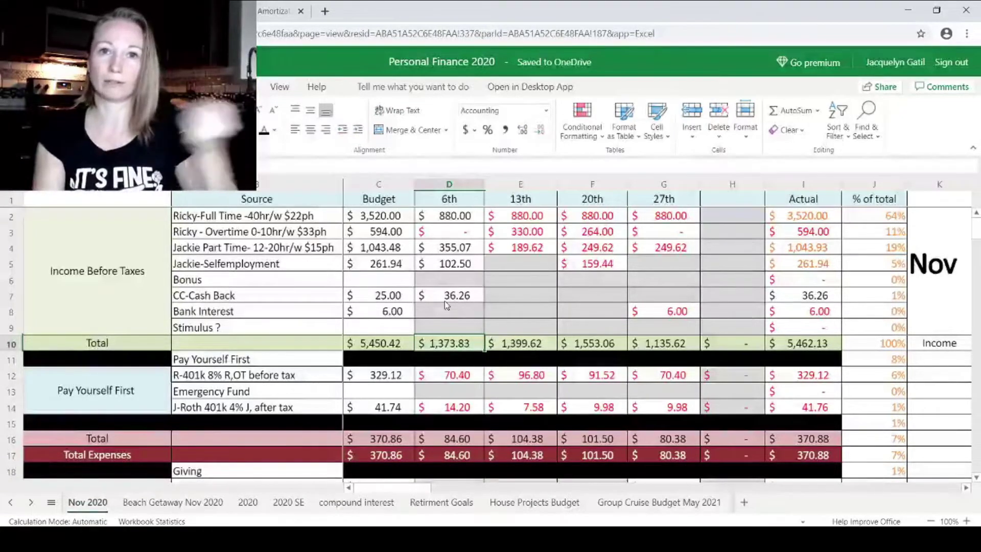
# - Colour the 6th 401k contribution of 70.40 teal and the 329.12 401k Actual total orange
pyautogui.scroll(-2, 445, 305)
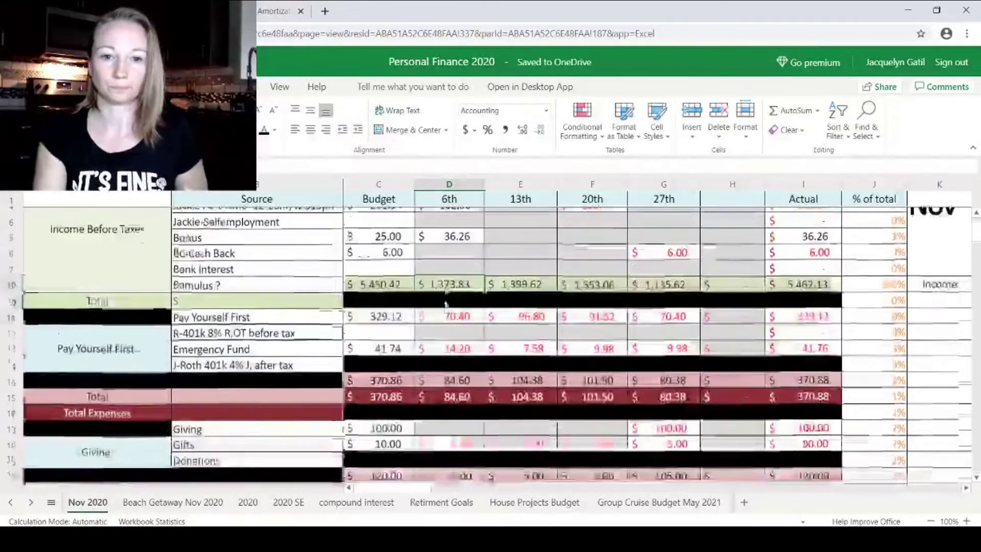
pyautogui.scroll(-2, 446, 305)
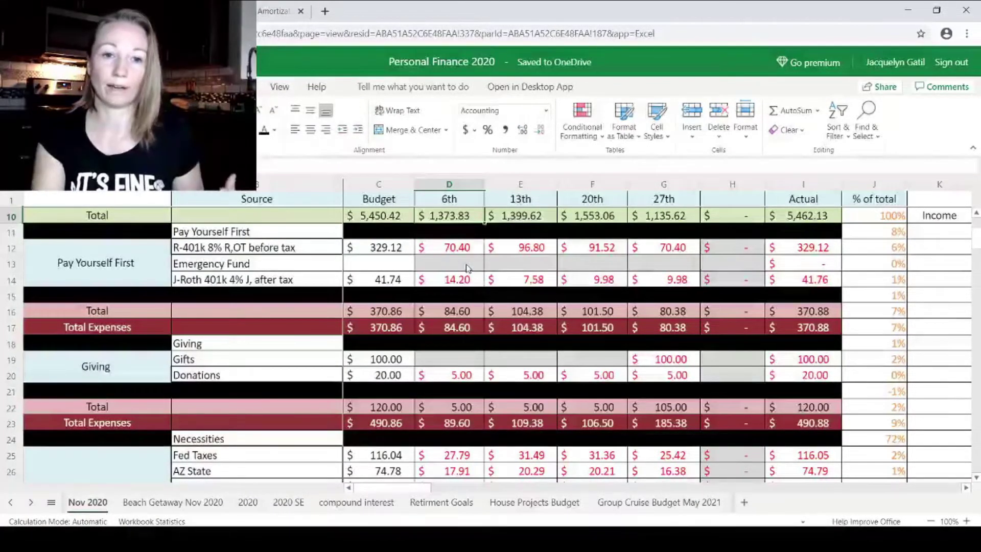
pyautogui.click(461, 248)
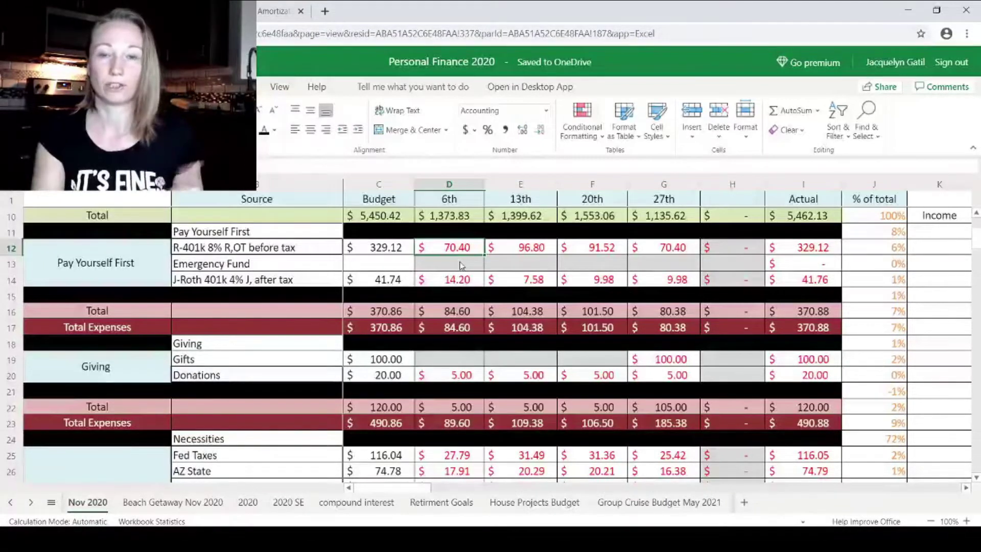
pyautogui.click(275, 133)
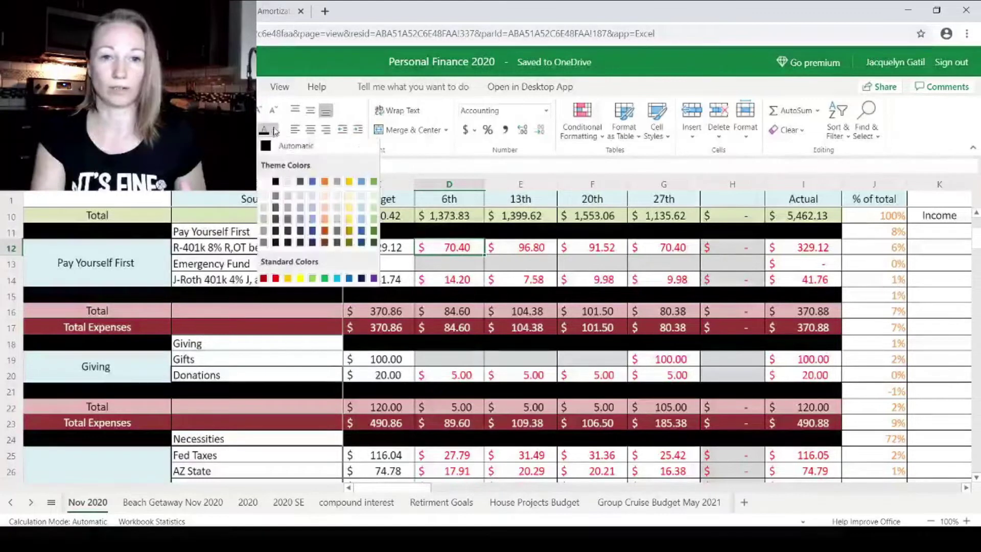
pyautogui.click(337, 279)
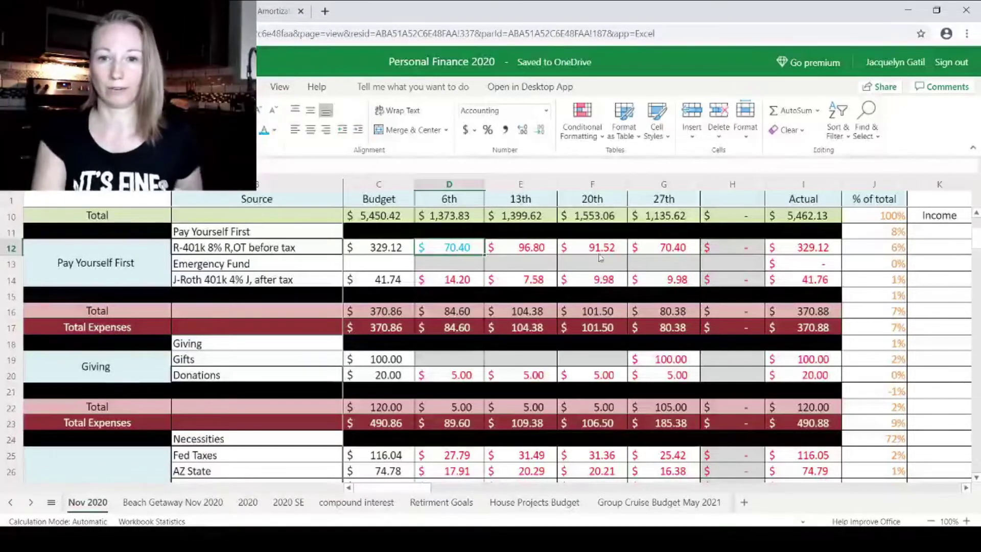
pyautogui.click(769, 247)
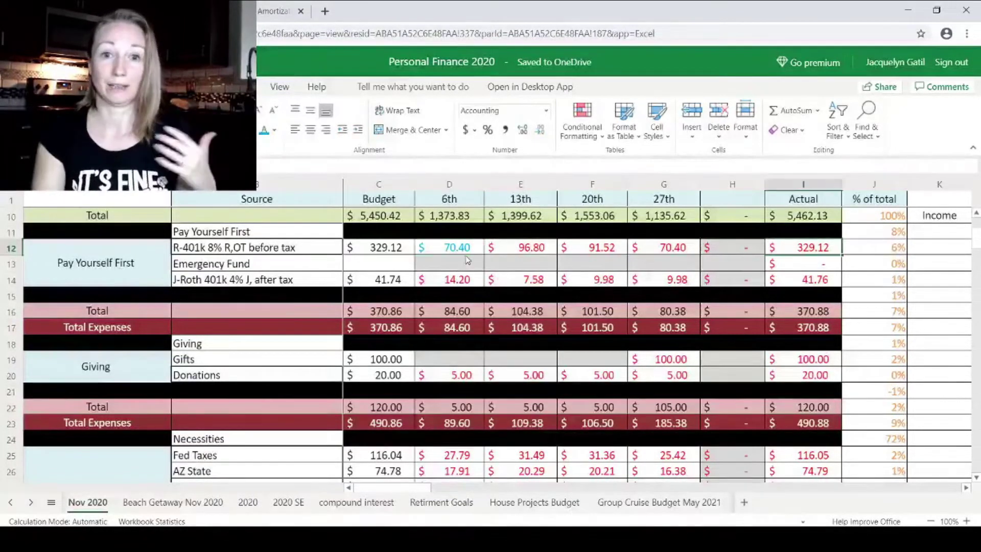
pyautogui.click(275, 130)
pyautogui.click(324, 182)
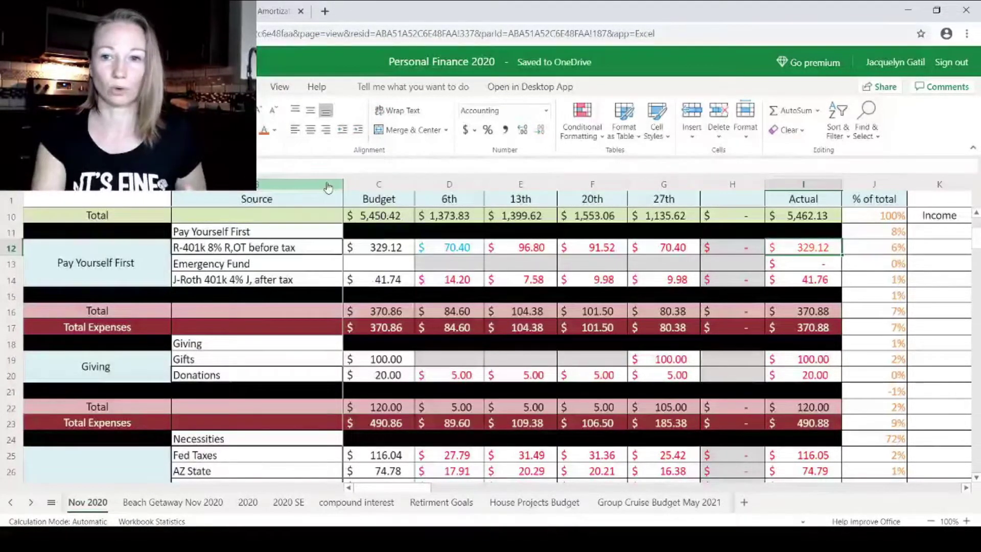
# - Enter 13.82 as the 6th J-Roth 401k amount in D14 and colour it teal
pyautogui.click(454, 283)
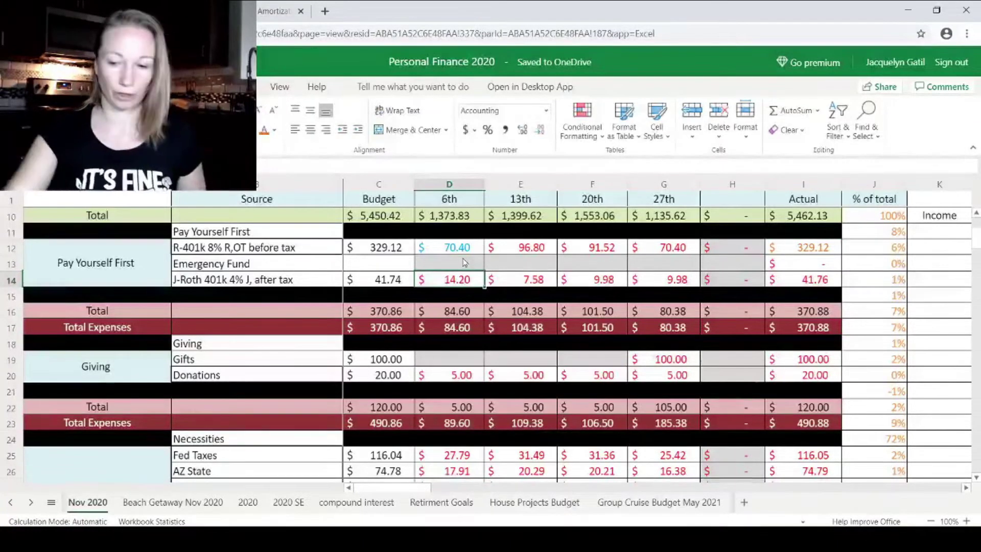
pyautogui.write('13.82')
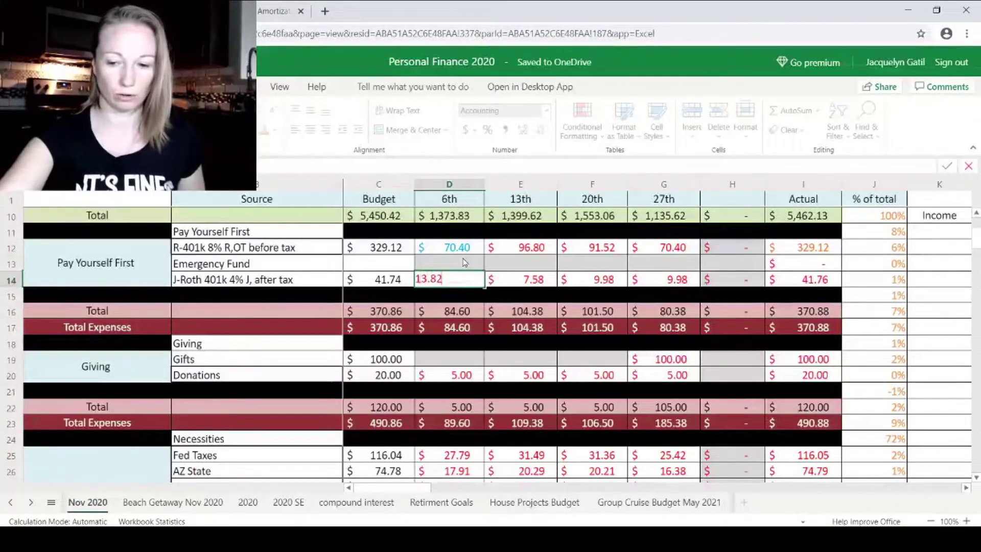
pyautogui.hotkey('ctrl', 'Return')
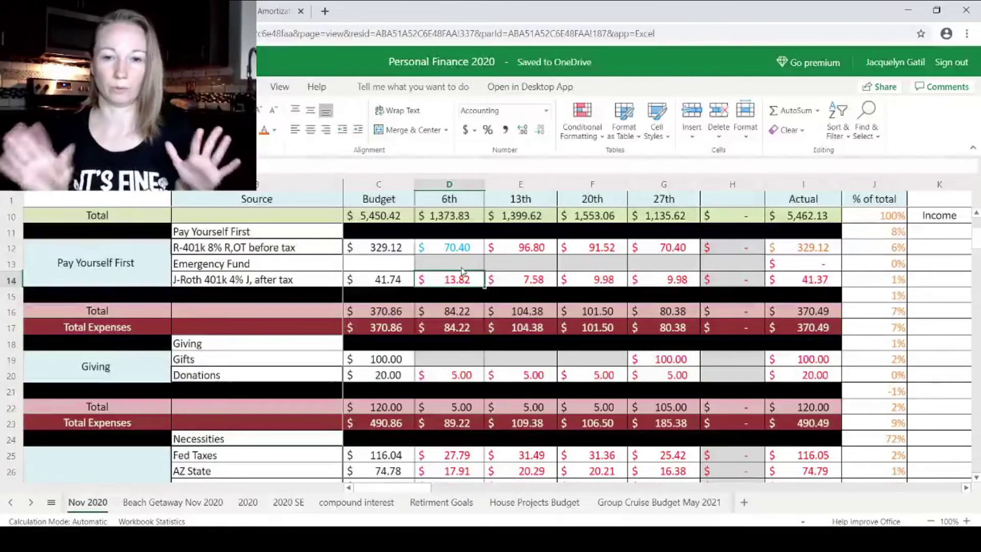
pyautogui.click(275, 132)
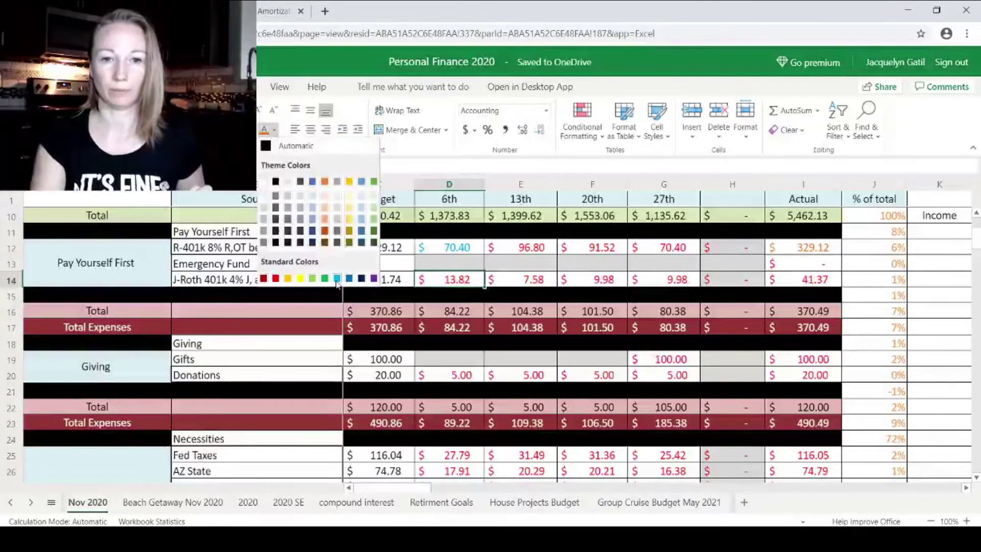
pyautogui.click(337, 279)
pyautogui.click(458, 265)
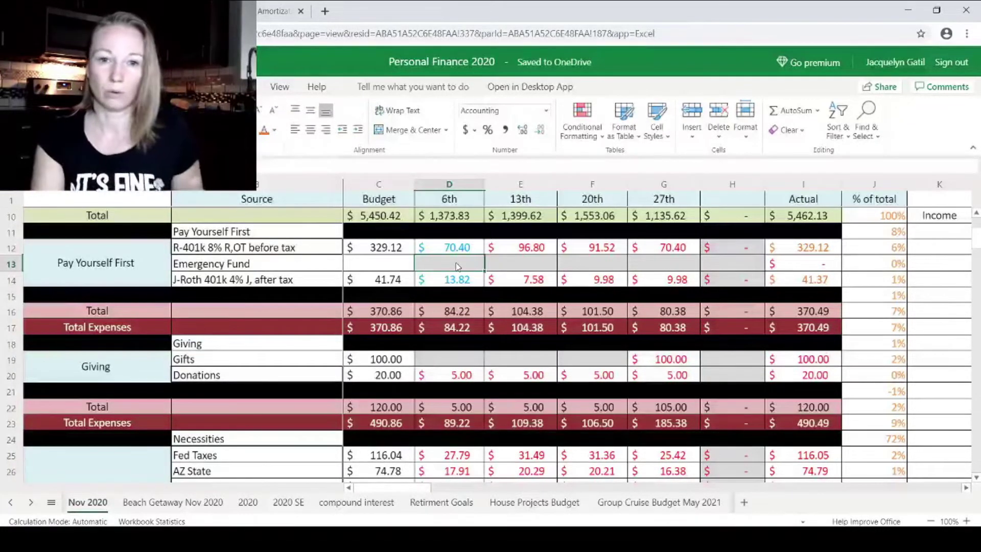
# - Reset the $5.00 Donations amount in D20 to automatic black and colour the I20 total orange
pyautogui.scroll(-3, 457, 266)
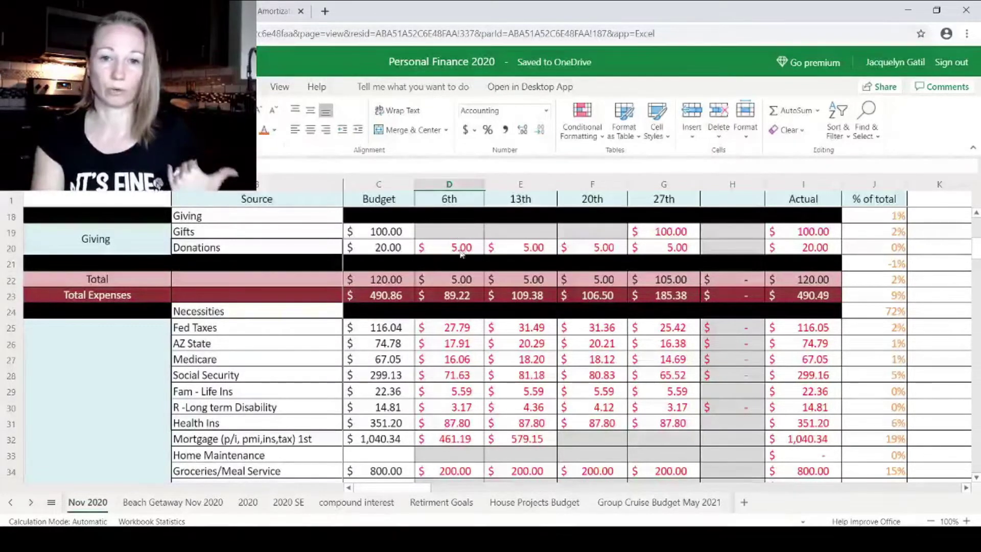
pyautogui.click(464, 249)
pyautogui.click(274, 131)
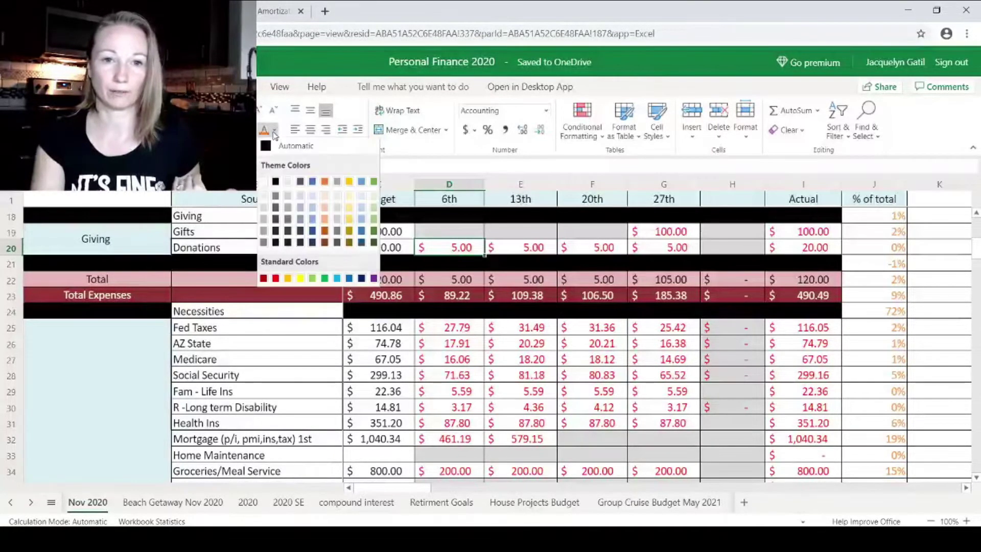
pyautogui.click(277, 148)
pyautogui.press('Right')
pyautogui.press('Right')
pyautogui.press('Right')
pyautogui.press('Right')
pyautogui.press('Right')
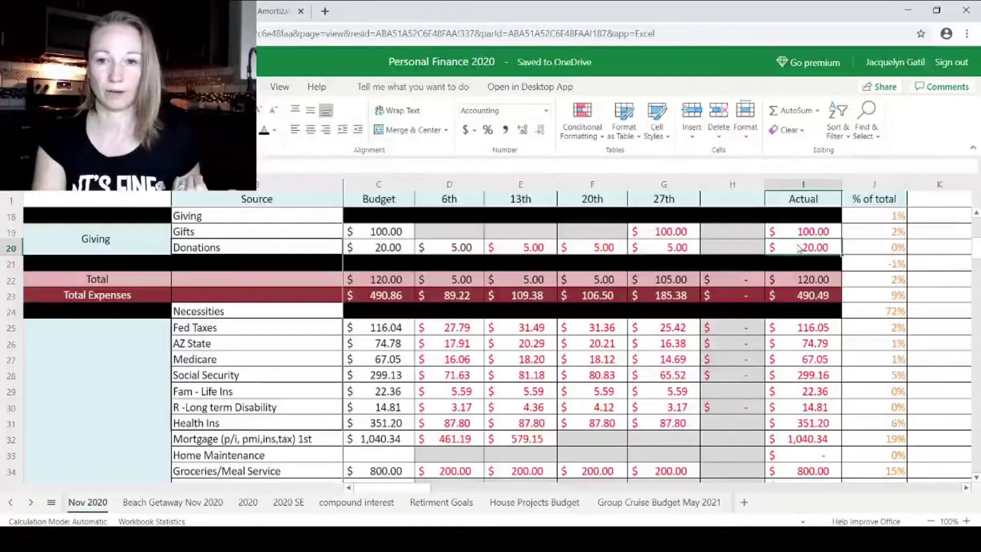
pyautogui.click(275, 131)
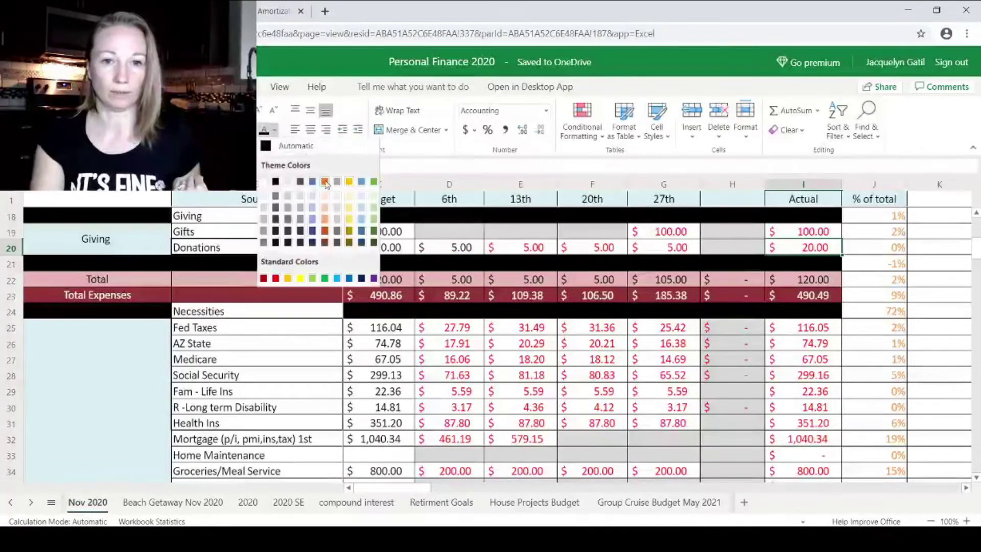
pyautogui.click(326, 184)
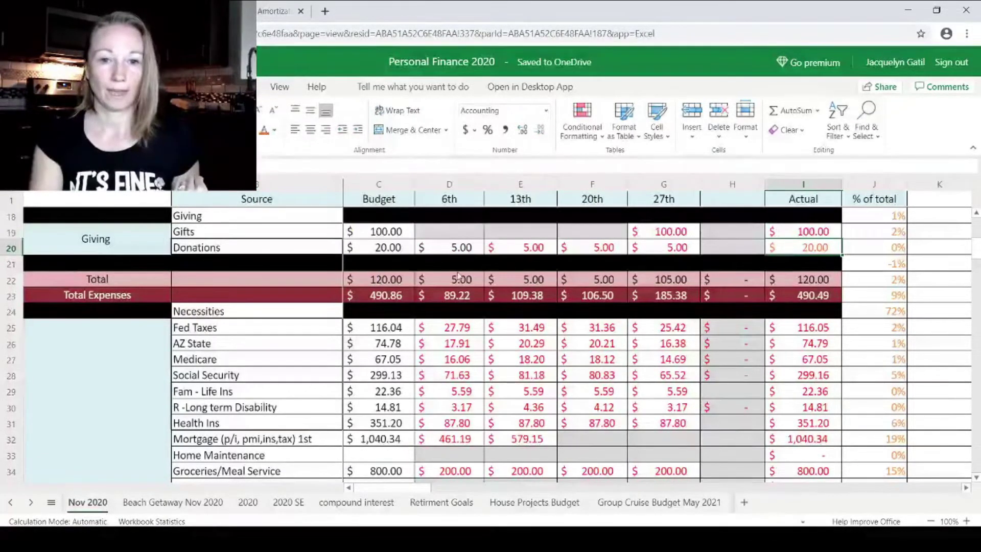
pyautogui.scroll(-2, 462, 295)
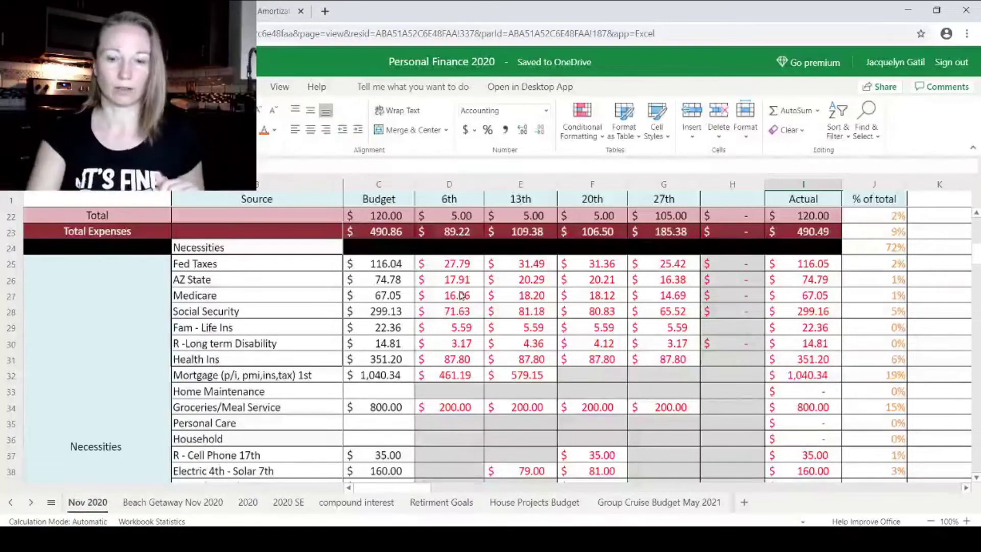
pyautogui.click(466, 263)
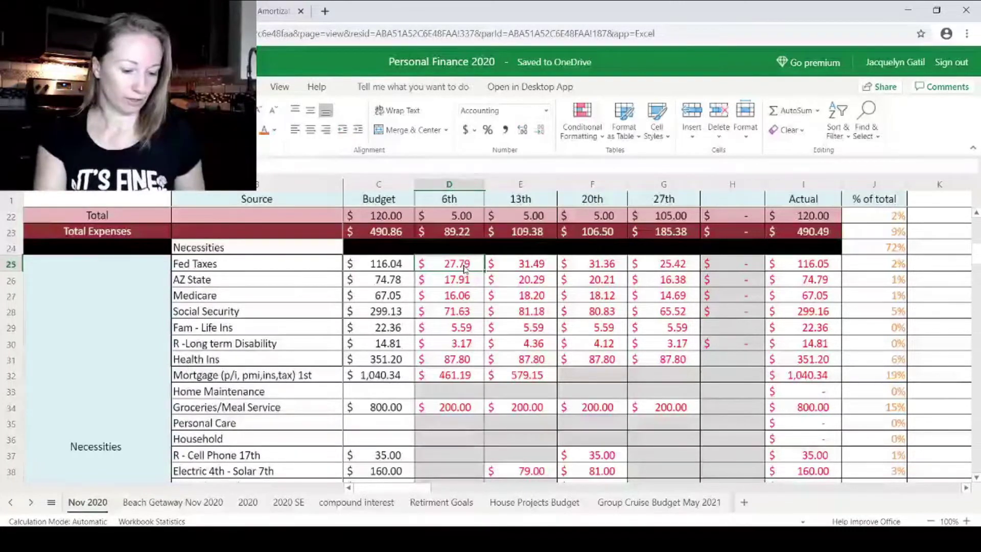
# - Clear the 6th Fed Taxes and enter AZ State 22.58, Medicare 16.64, Social Security 71.13
pyautogui.press('BackSpace')
pyautogui.press('Return')
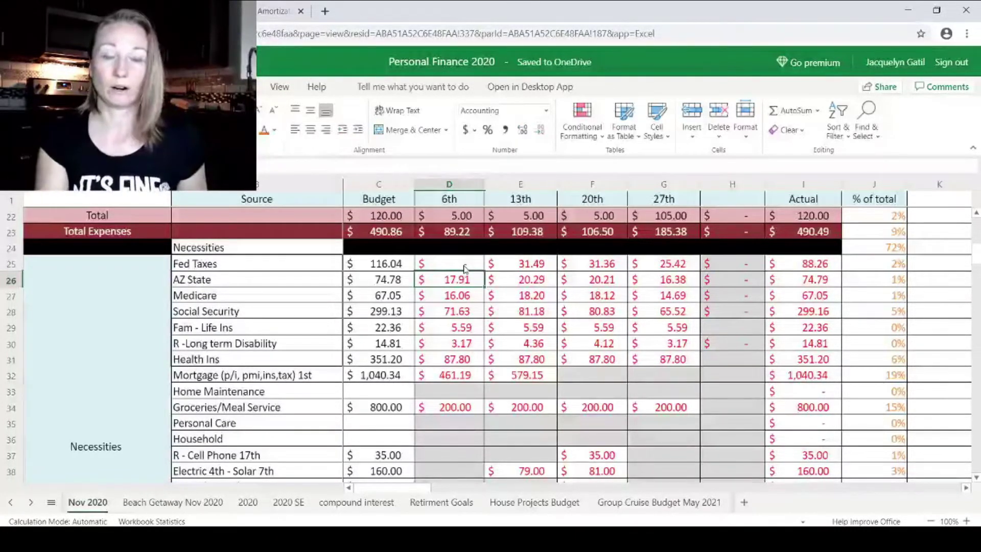
pyautogui.click(466, 266)
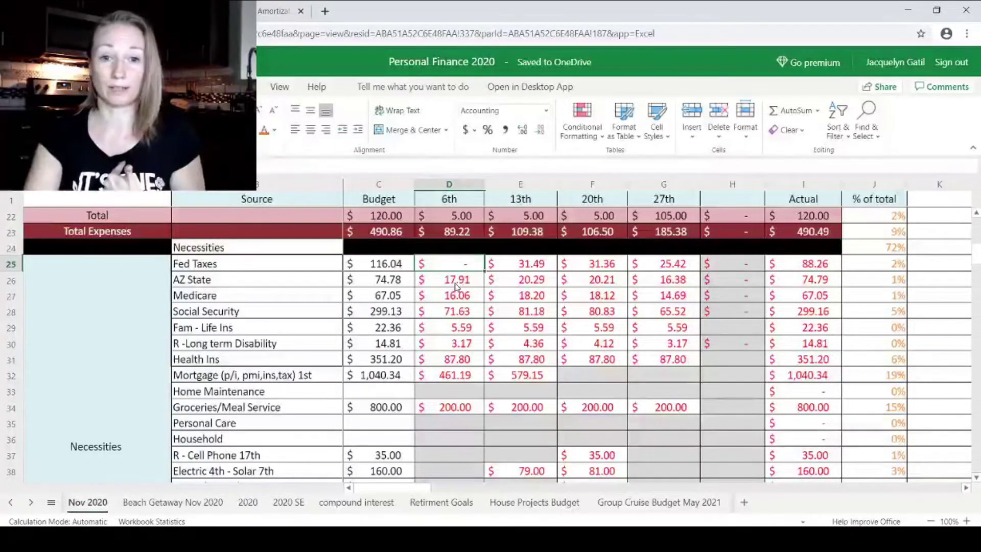
pyautogui.click(425, 284)
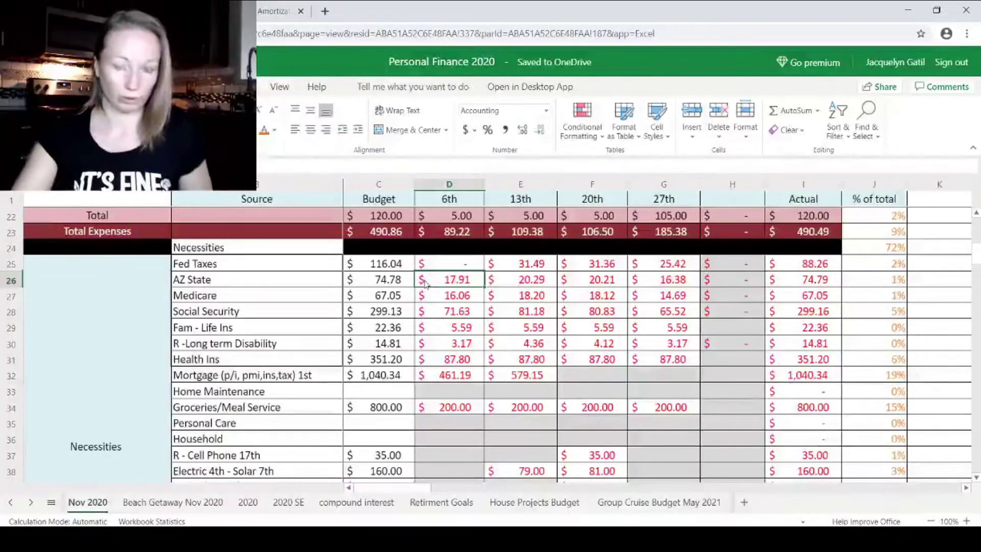
pyautogui.write('22.58')
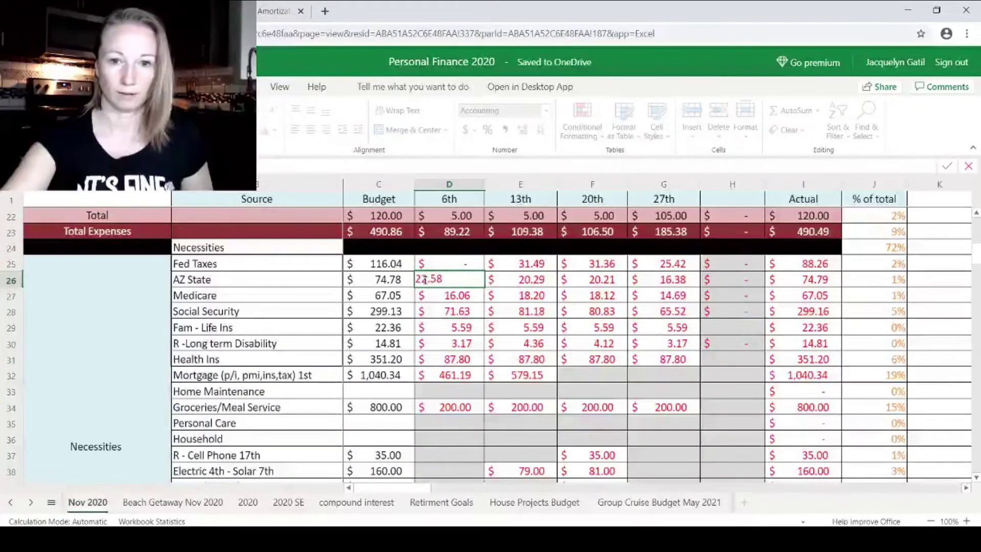
pyautogui.press('Return')
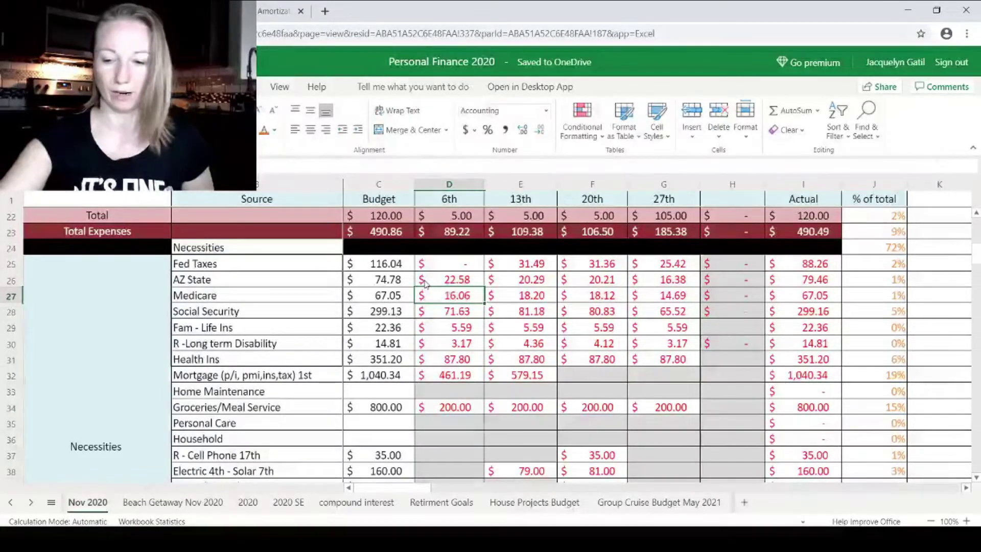
pyautogui.write('16.64')
pyautogui.press('Return')
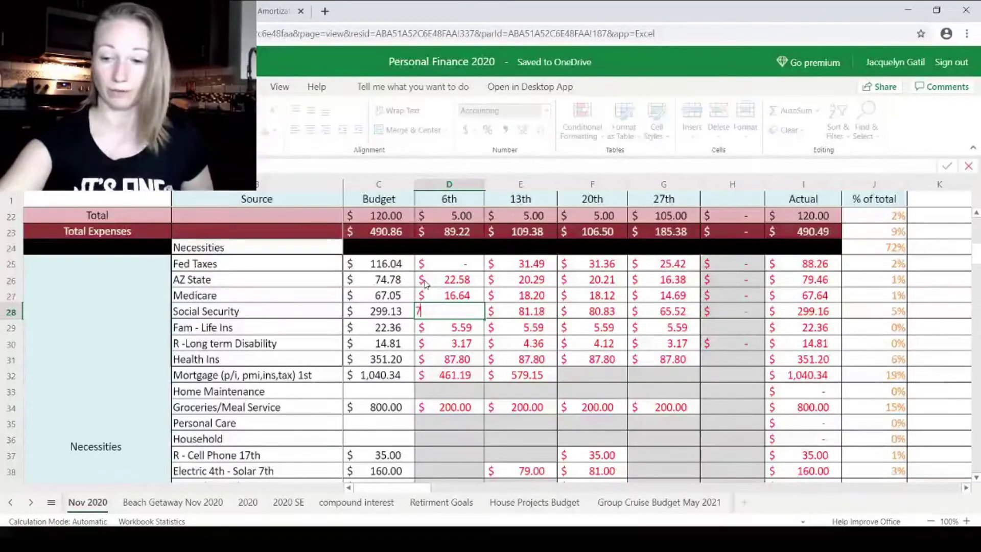
pyautogui.write('71.13')
pyautogui.press('Up')
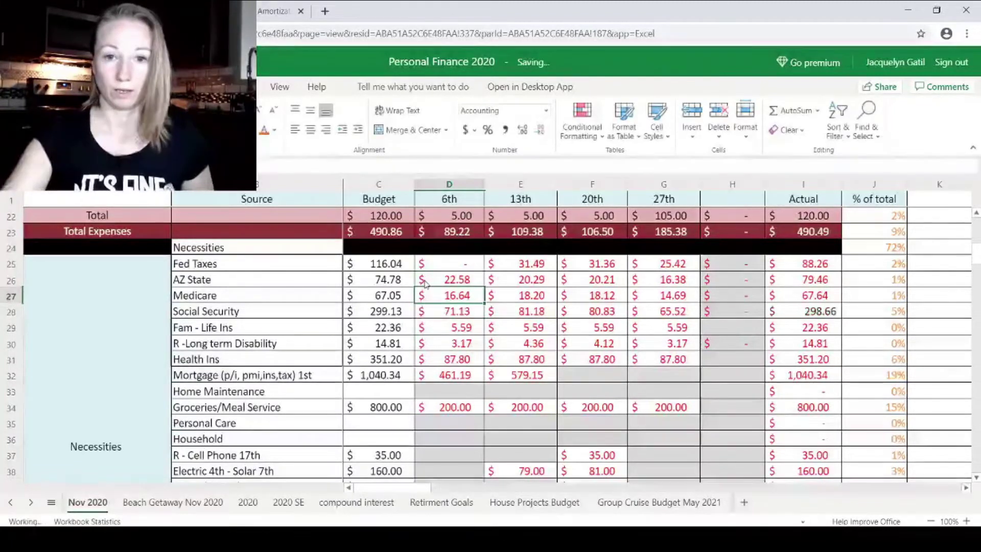
# - Review the Life, Disability and Health Ins amounts, then make D25:D31 black
pyautogui.click(428, 329)
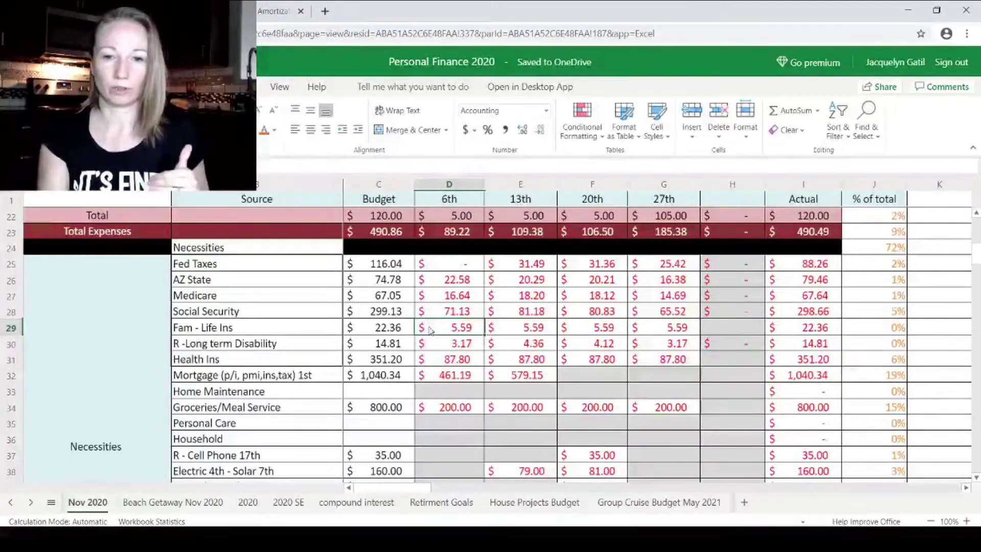
pyautogui.click(440, 350)
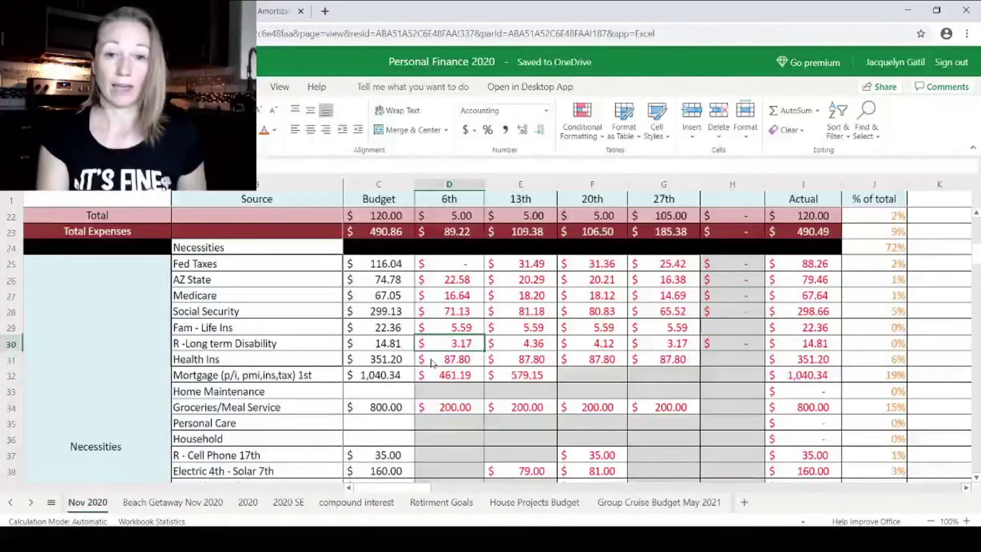
pyautogui.click(432, 363)
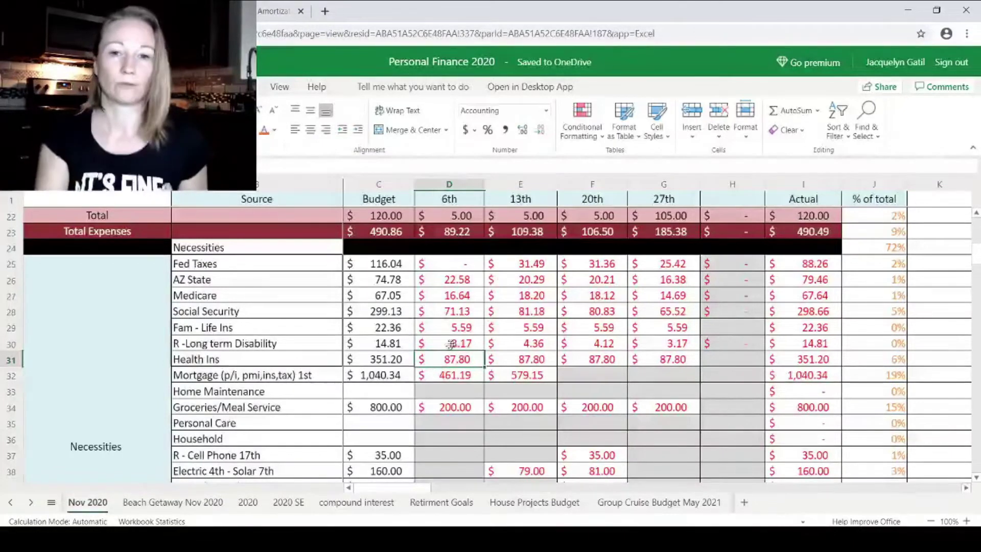
pyautogui.click(463, 265)
pyautogui.moveTo(463, 265); pyautogui.dragTo(462, 360)
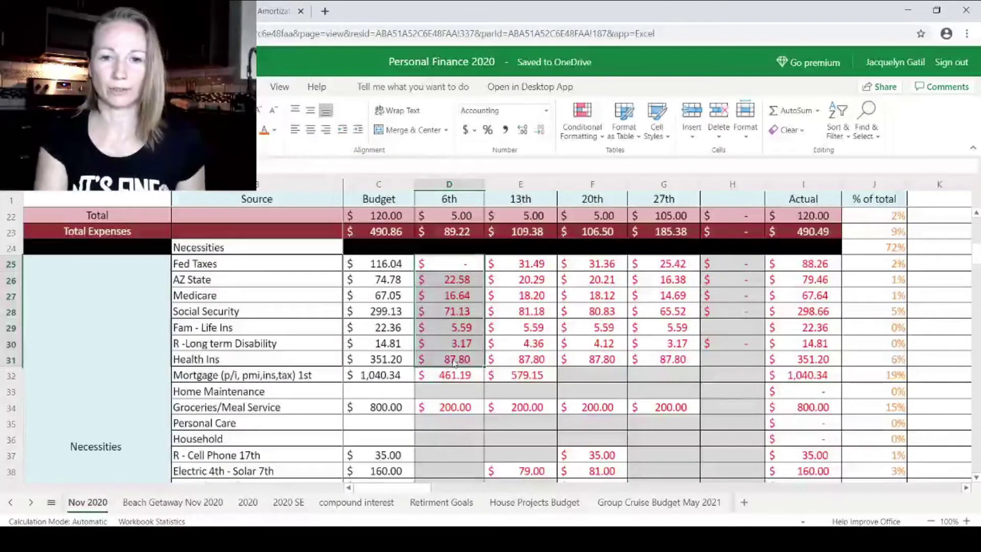
pyautogui.click(274, 129)
pyautogui.click(275, 152)
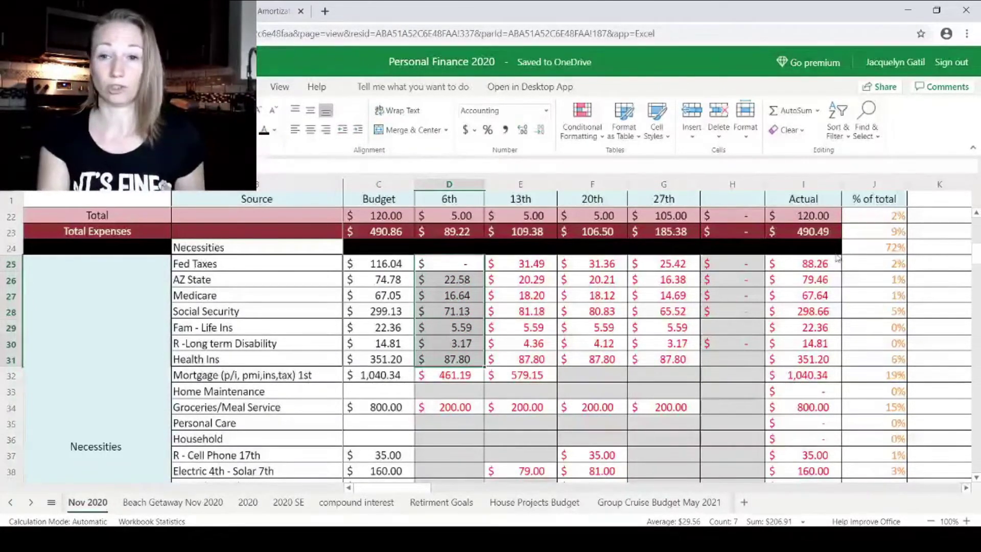
pyautogui.click(441, 380)
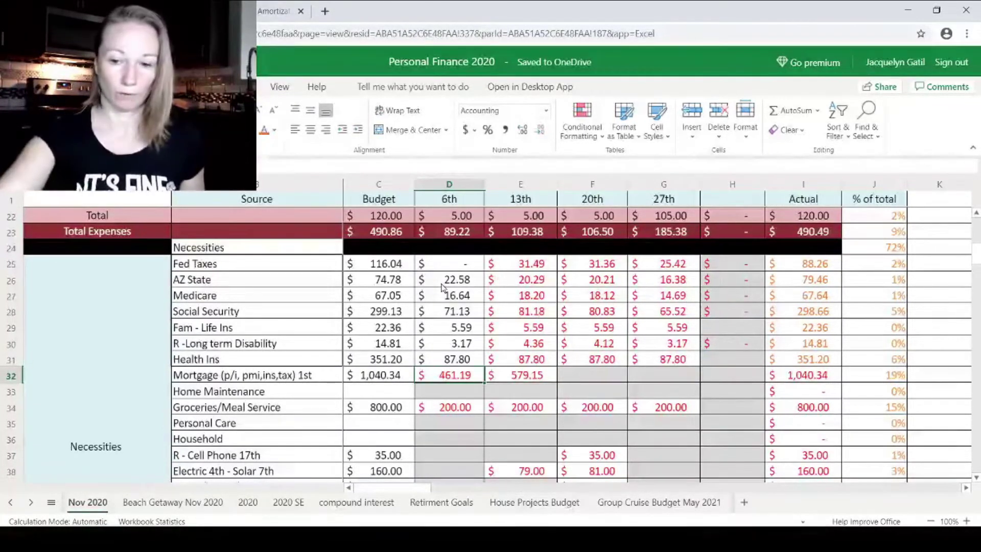
# - Enter 496.25 as the 6th Mortgage amount in D32 and colour it teal
pyautogui.write('496.25')
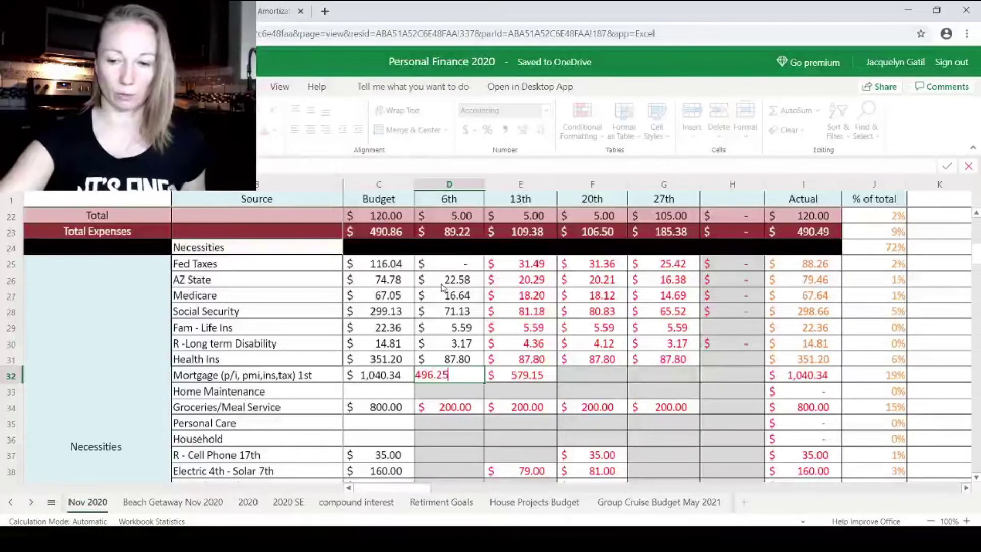
pyautogui.hotkey('ctrl', 'Return')
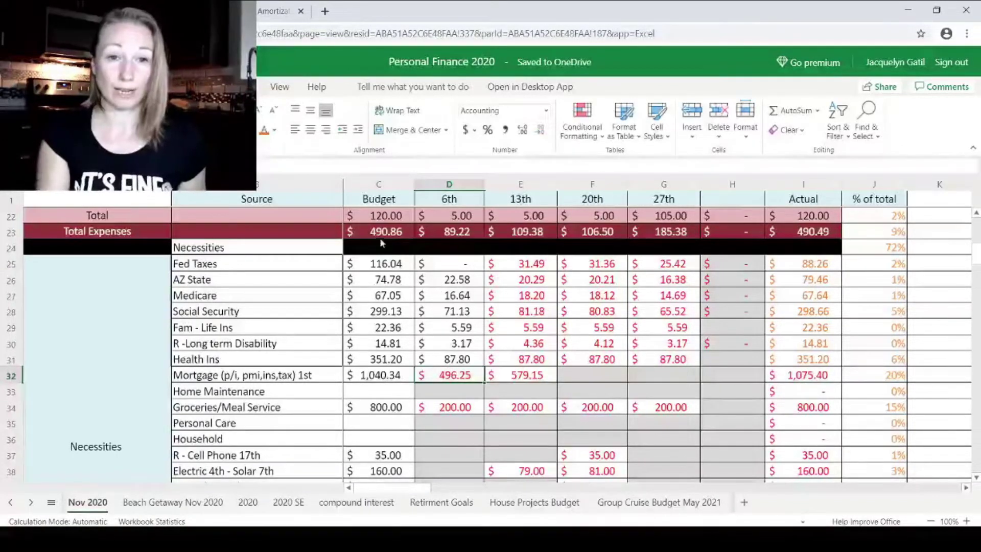
pyautogui.click(277, 134)
pyautogui.click(339, 281)
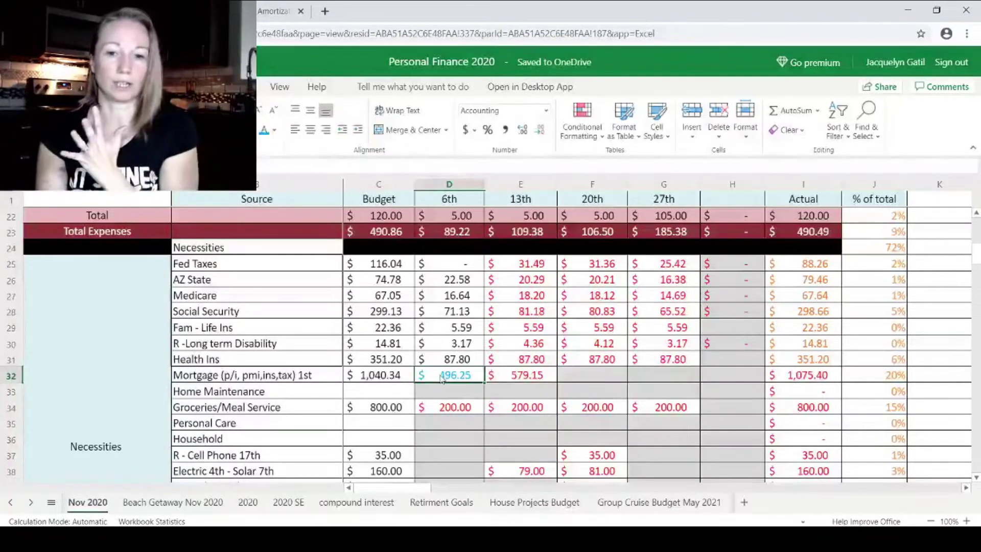
# - Enter 544.09 as the 13th mortgage payment in E32 and verify the Actual total
pyautogui.click(515, 378)
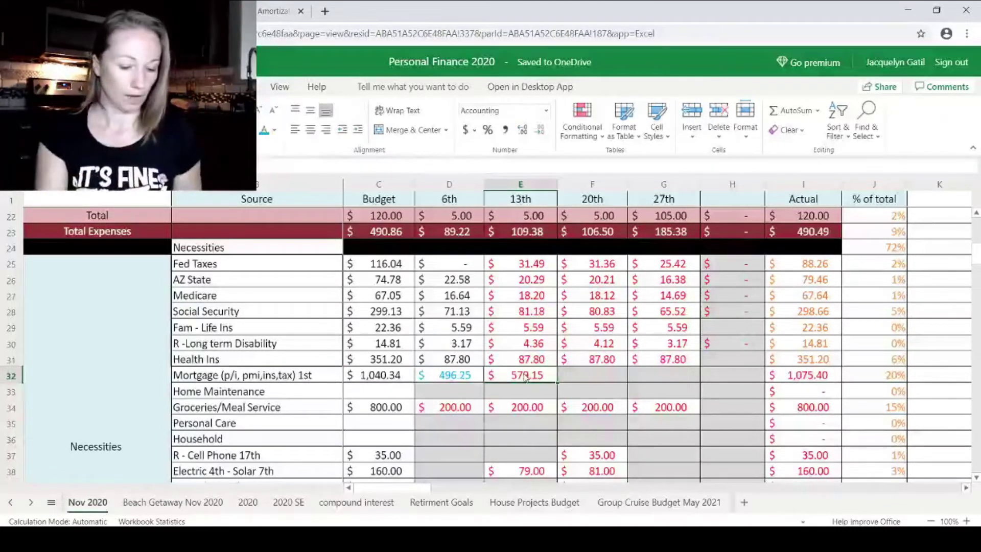
pyautogui.write('544.09')
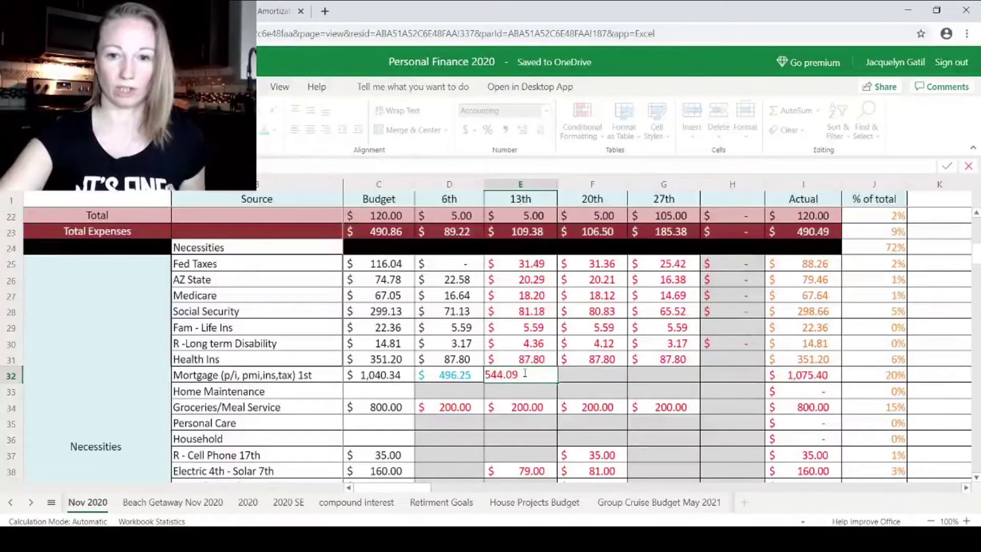
pyautogui.press('Return')
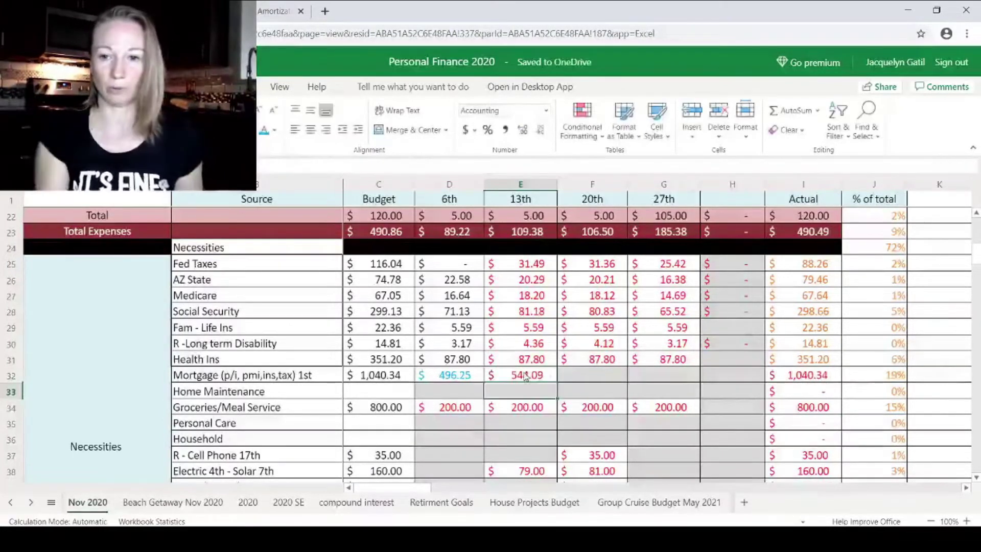
pyautogui.click(819, 376)
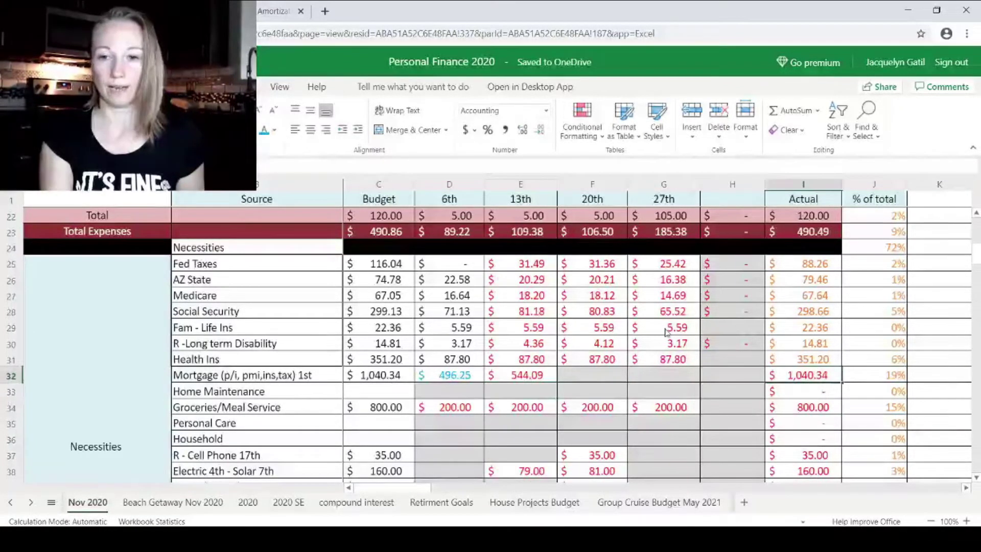
# - Review the 6th groceries and Gas (All) amounts and the groceries Actual total
pyautogui.click(454, 411)
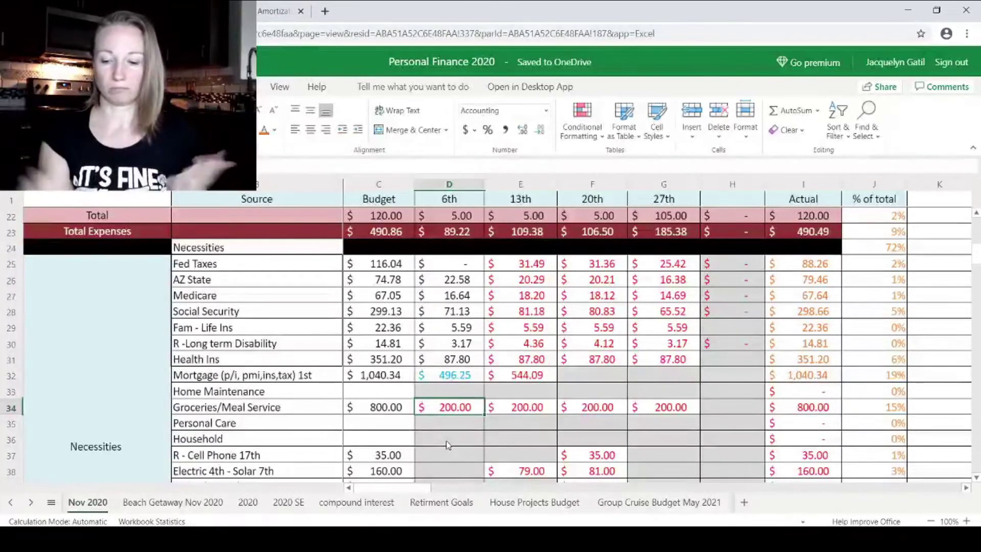
pyautogui.scroll(-2, 441, 401)
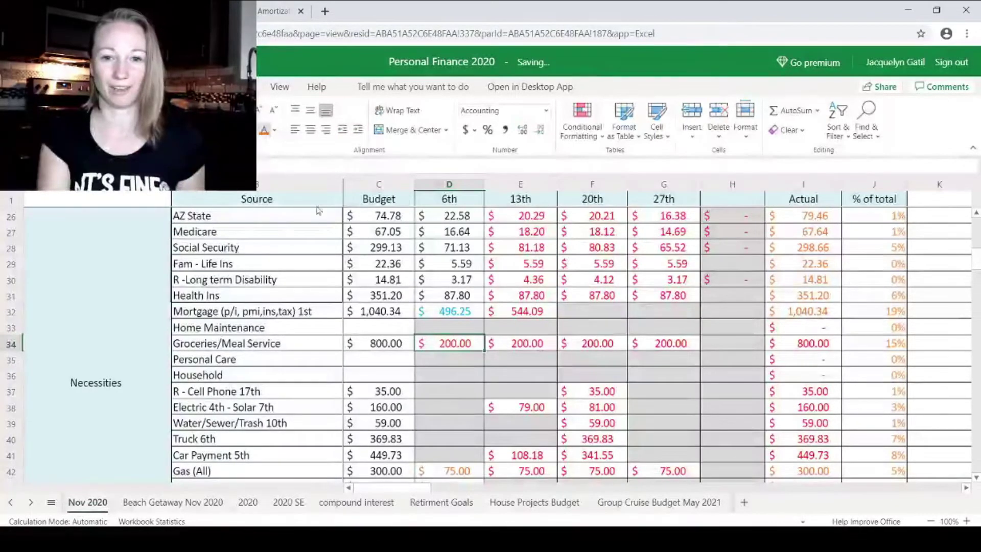
pyautogui.click(799, 348)
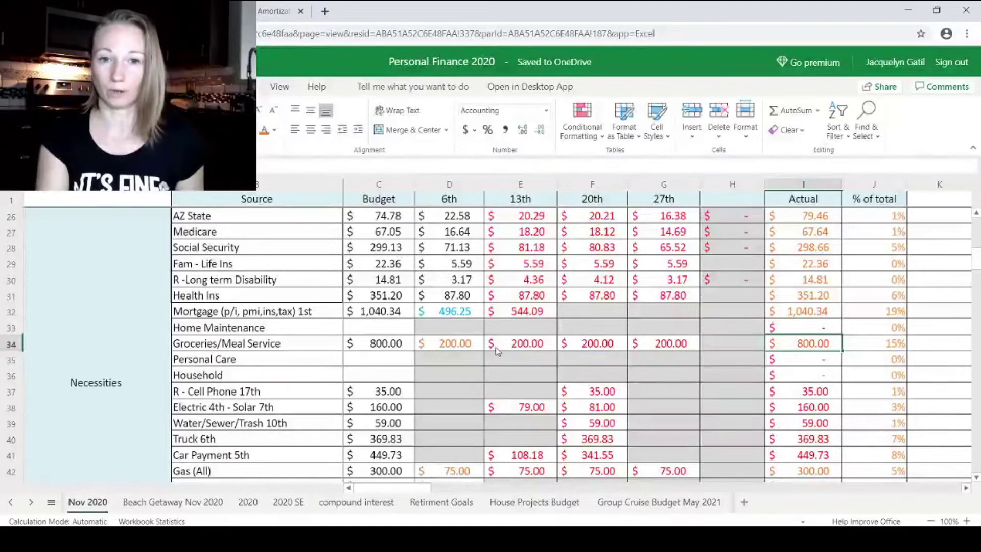
pyautogui.click(457, 350)
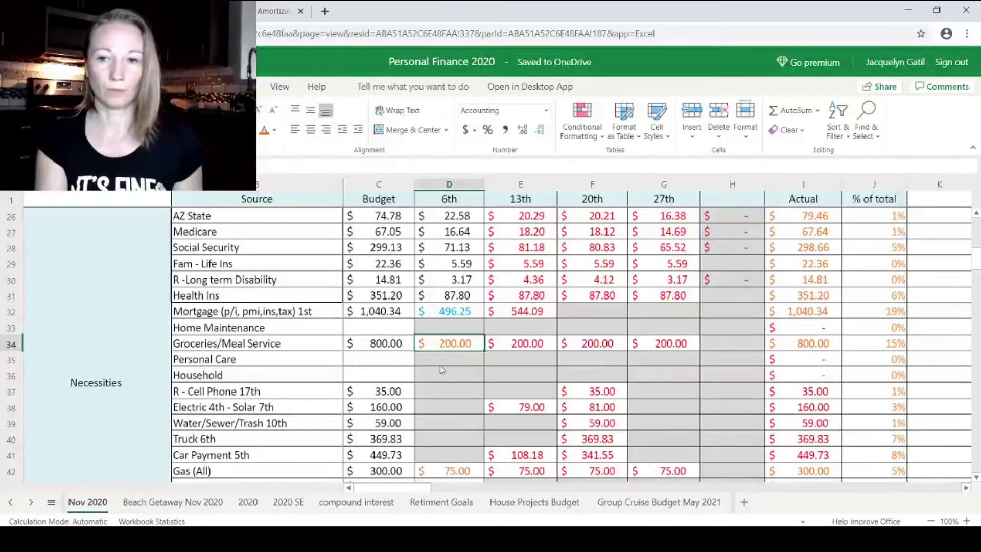
pyautogui.scroll(-2, 442, 368)
pyautogui.scroll(-2, 449, 348)
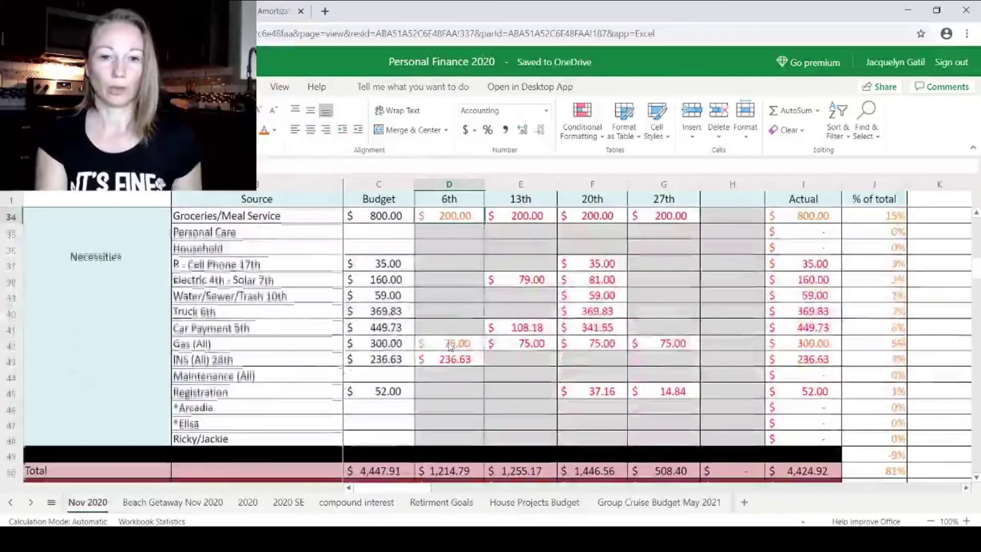
pyautogui.click(449, 344)
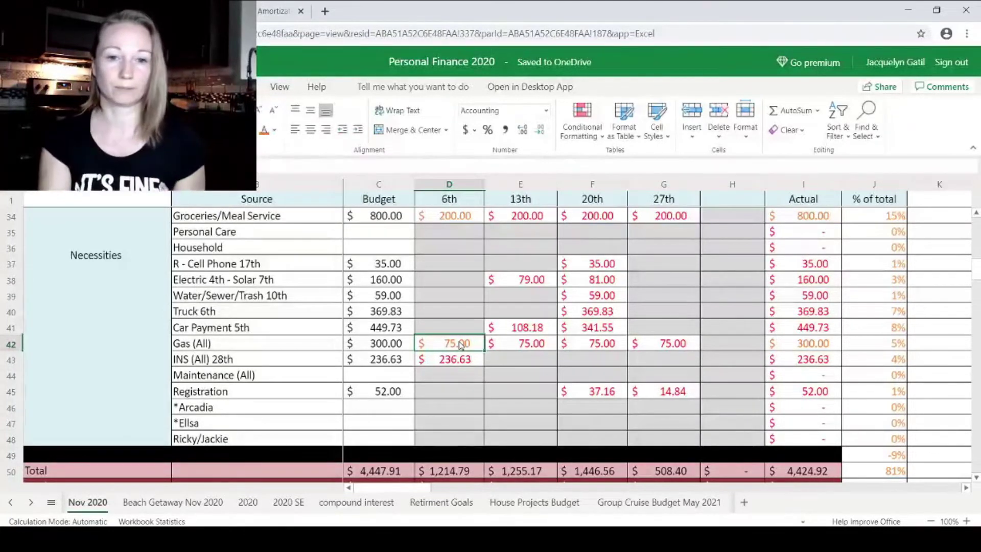
# - Colour the 6th INS (All) 236.63 payment blue and check its Actual total
pyautogui.click(454, 360)
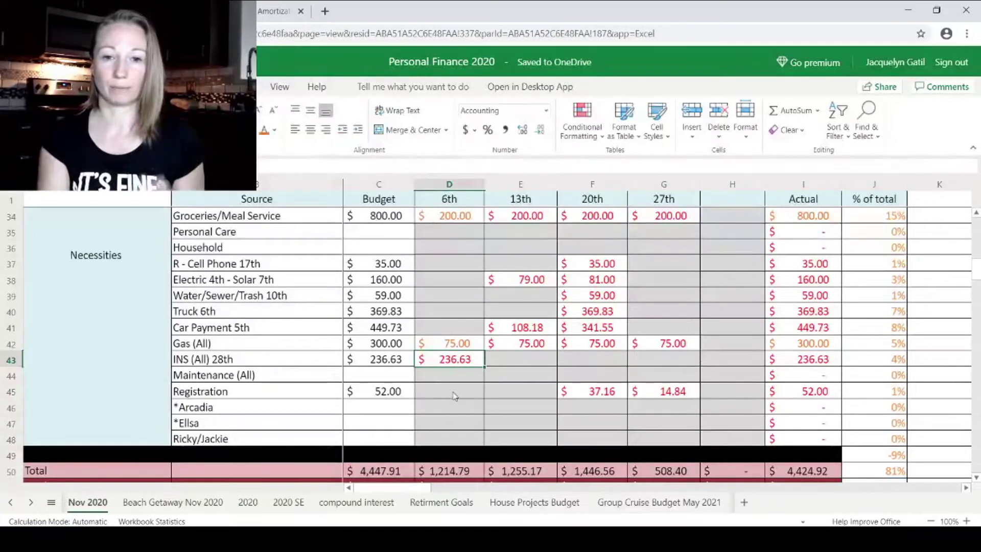
pyautogui.click(275, 131)
pyautogui.click(340, 279)
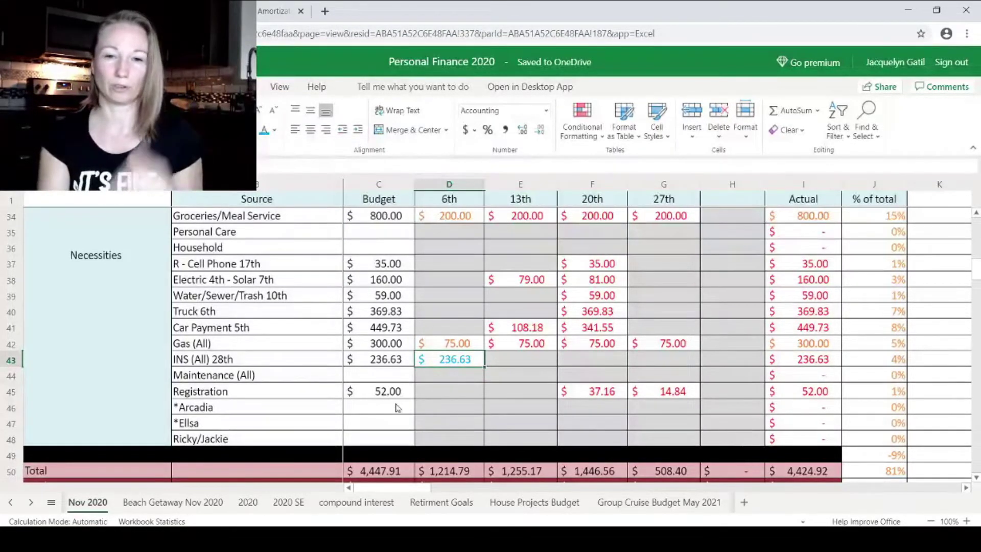
pyautogui.click(821, 357)
pyautogui.click(441, 364)
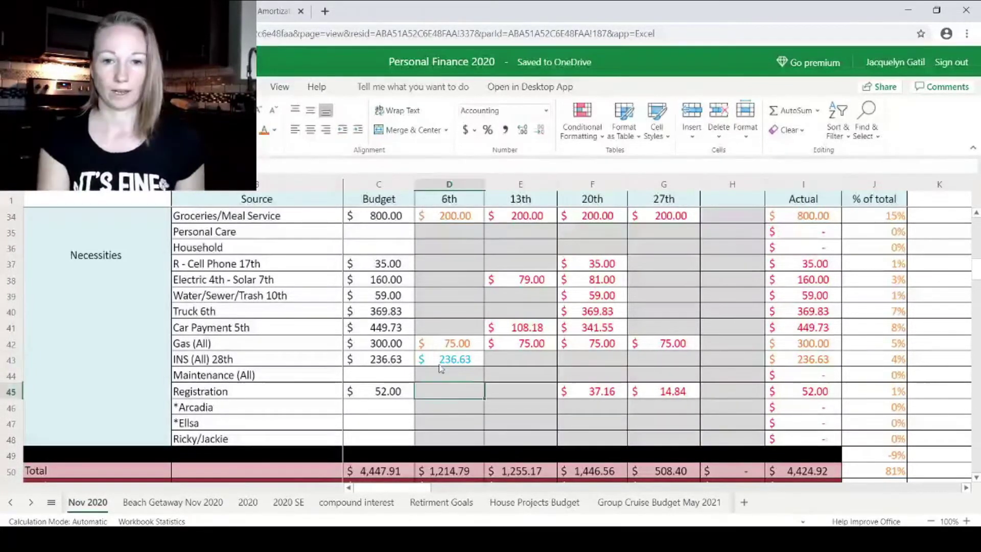
# - Append 'yearly $59.99 Dec' to the PlayStation 1st row label in B64
pyautogui.scroll(-4, 440, 368)
pyautogui.scroll(-3, 441, 368)
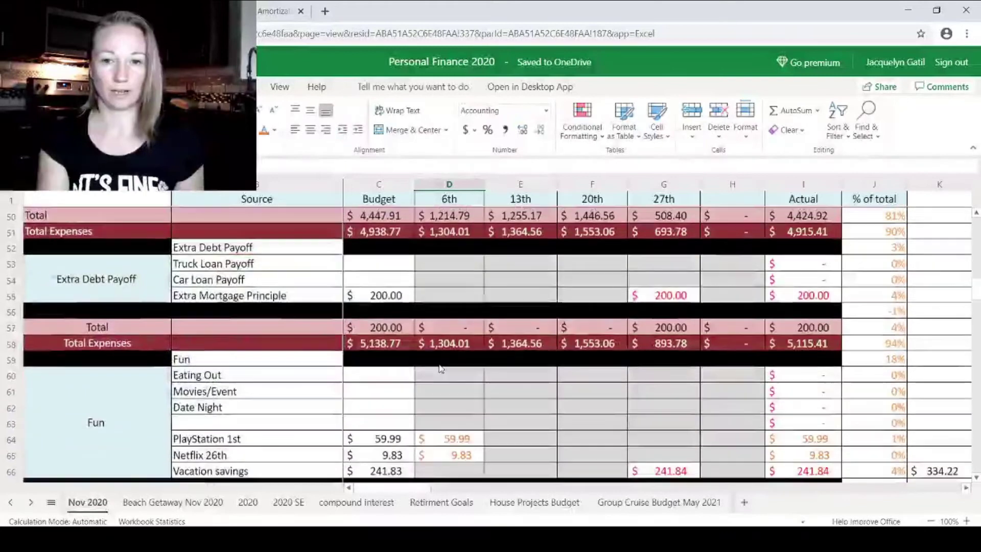
pyautogui.click(439, 372)
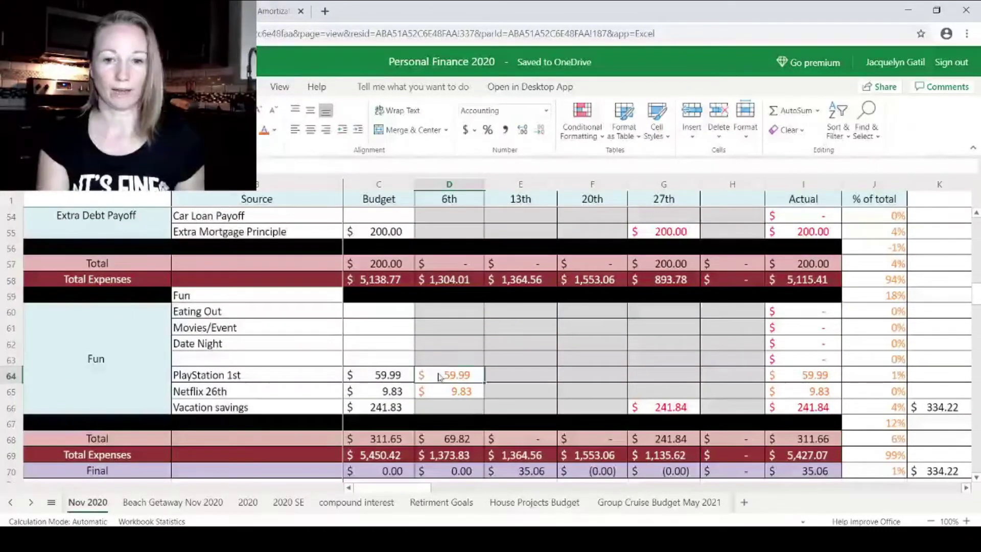
pyautogui.scroll(-2, 445, 353)
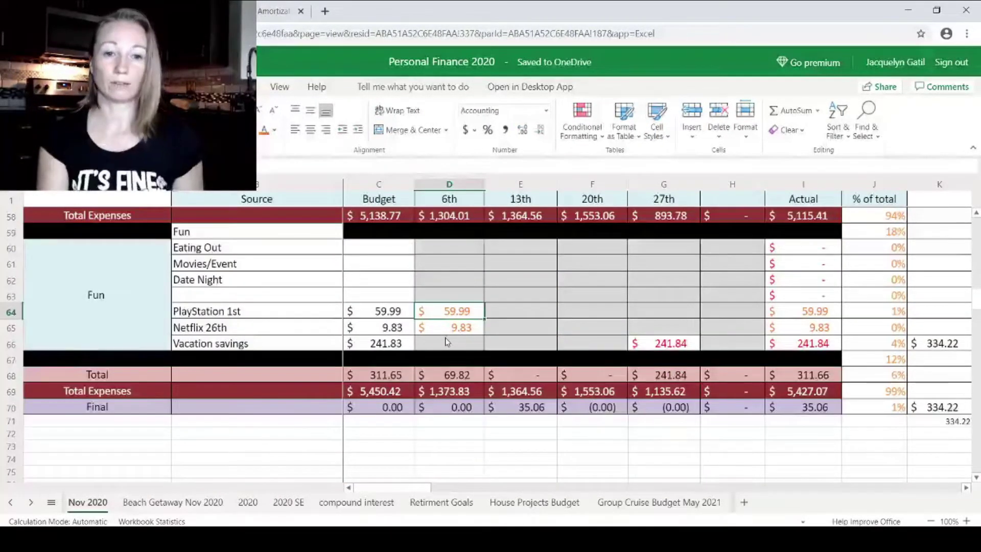
pyautogui.click(268, 315)
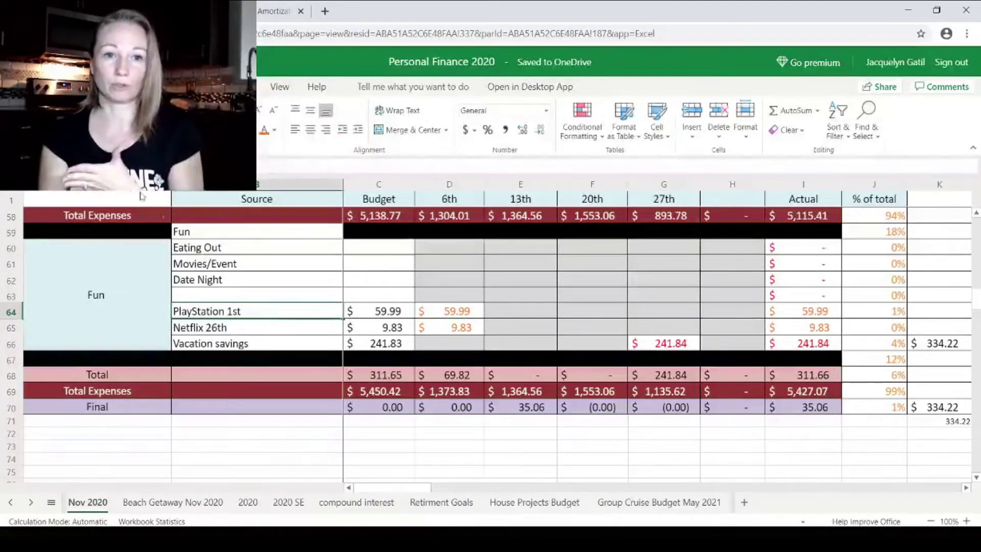
pyautogui.doubleClick(269, 311)
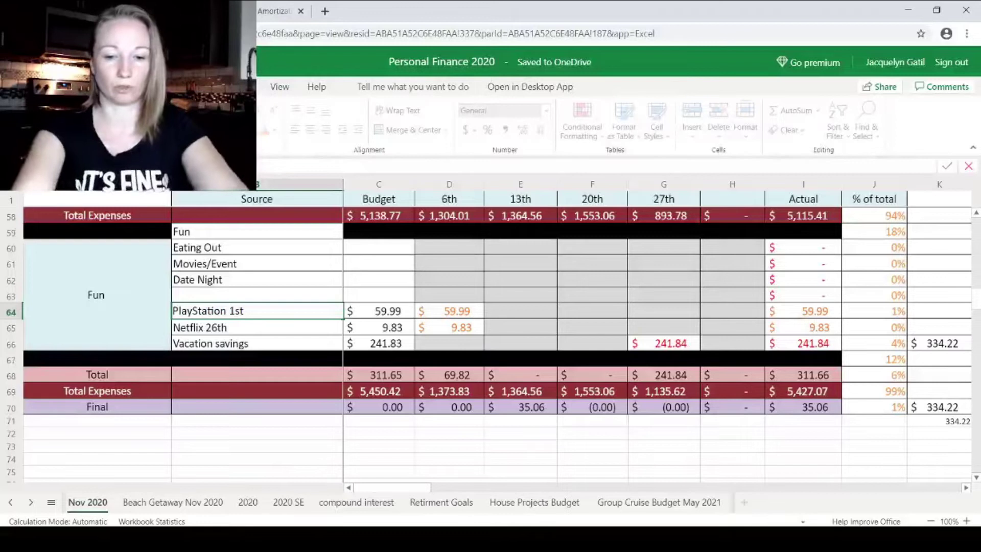
pyautogui.write('yearly $59.99 Nov')
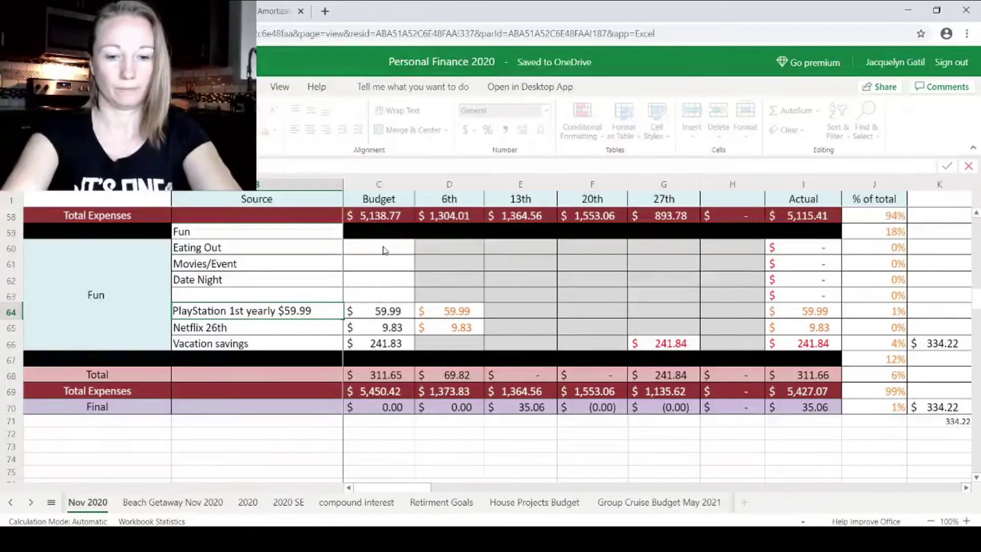
pyautogui.write('c')
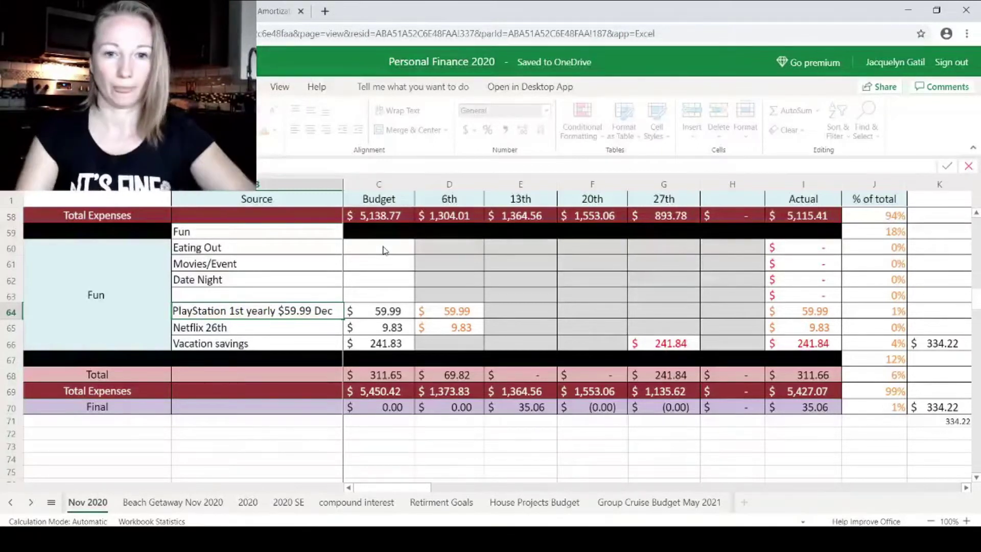
pyautogui.click(439, 314)
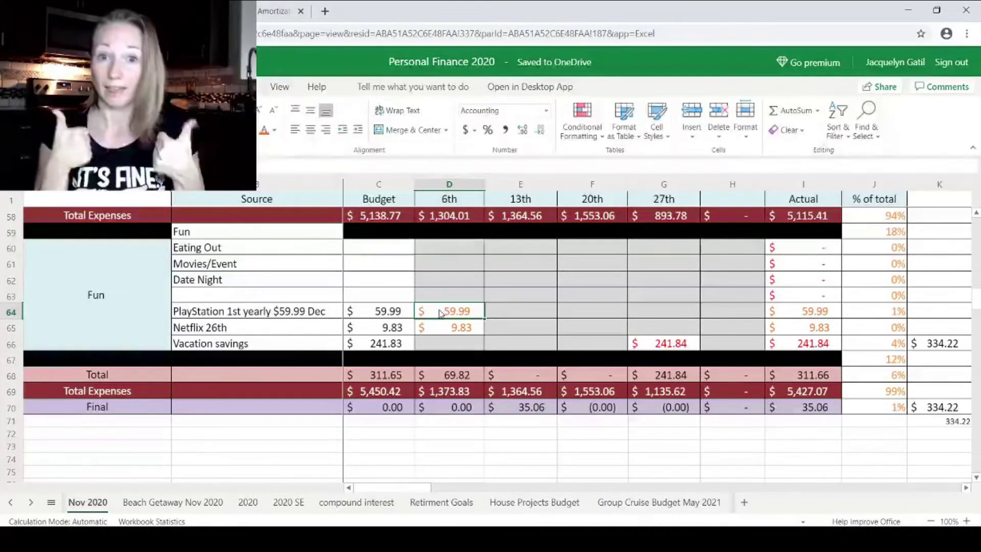
# - Colour the 6th PlayStation and Netflix amounts (D64:D65) light blue
pyautogui.click(440, 334)
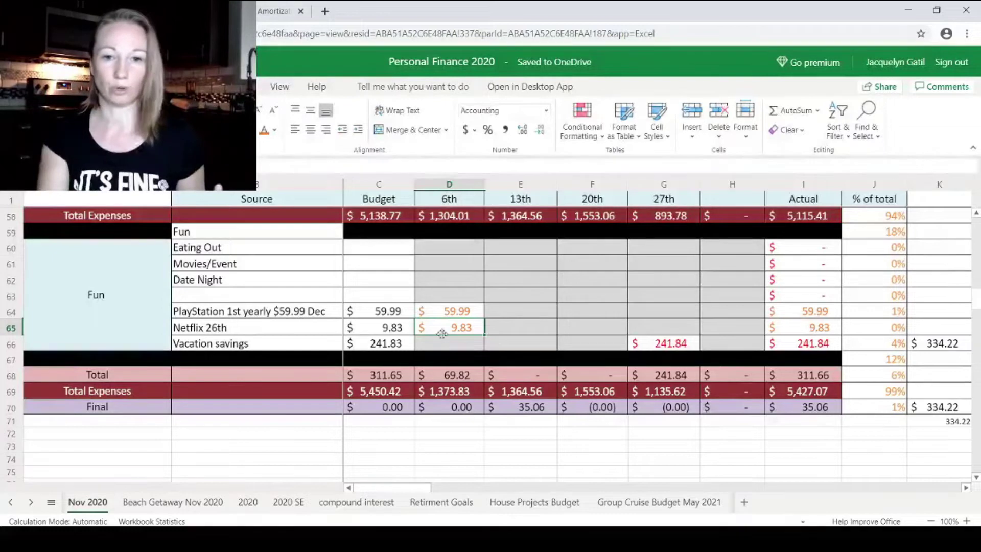
pyautogui.moveTo(437, 310); pyautogui.dragTo(440, 327)
pyautogui.click(275, 131)
pyautogui.click(336, 279)
pyautogui.click(447, 297)
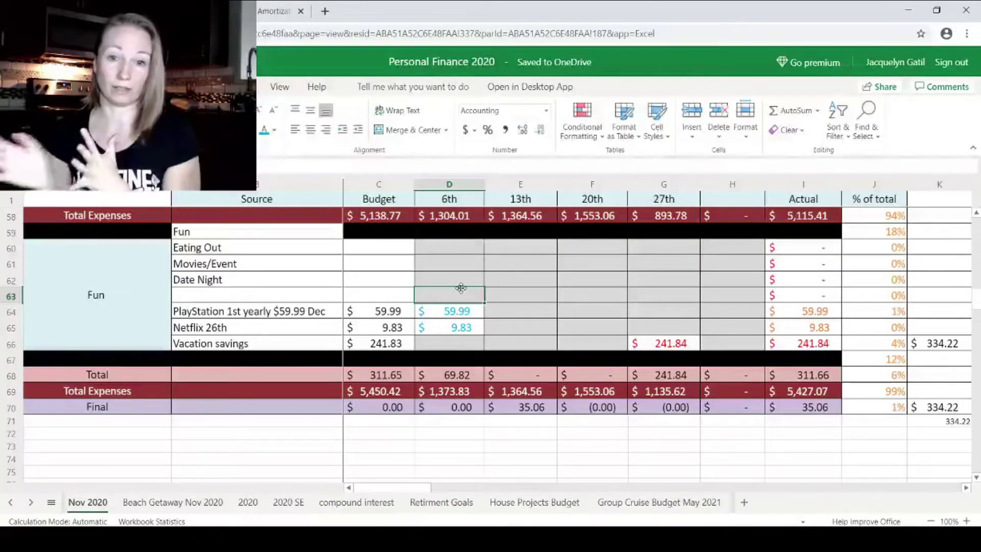
# - Scroll to the sheet top and right to show the Income, Nes, Emergency Fund, Investments and Savings columns
pyautogui.scroll(10, 461, 288)
pyautogui.scroll(5, 460, 287)
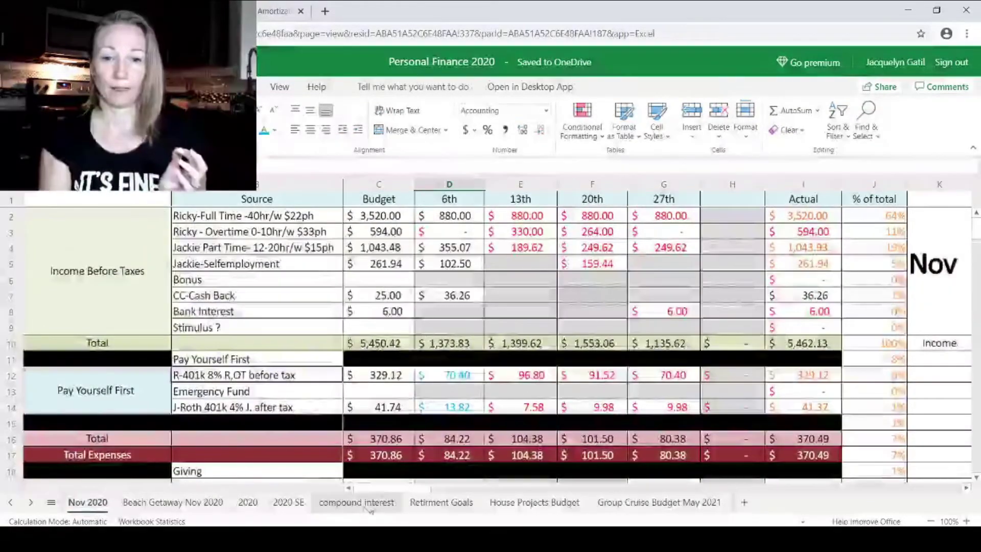
pyautogui.hscroll(10, 387, 491)
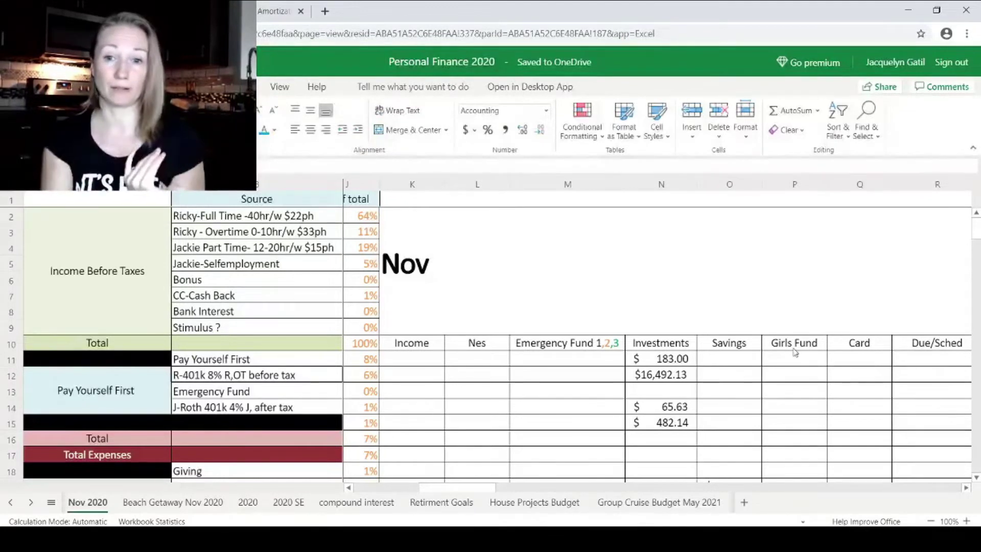
pyautogui.scroll(-3, 794, 354)
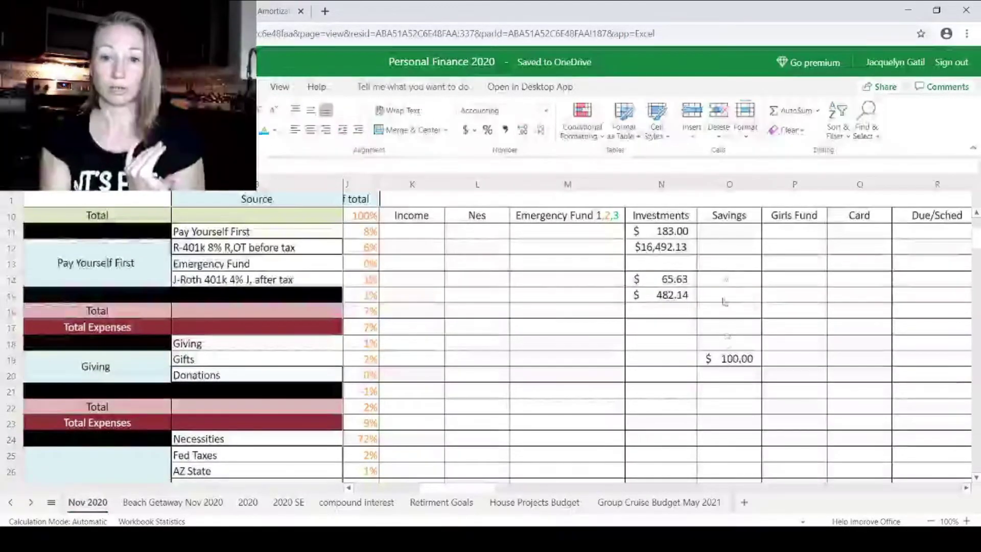
pyautogui.scroll(-3, 723, 359)
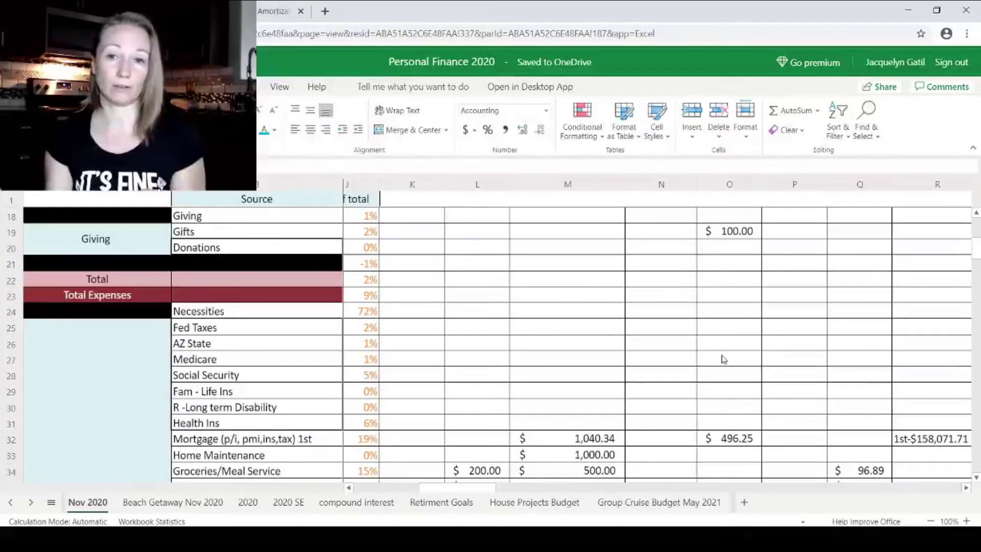
pyautogui.scroll(-2, 723, 359)
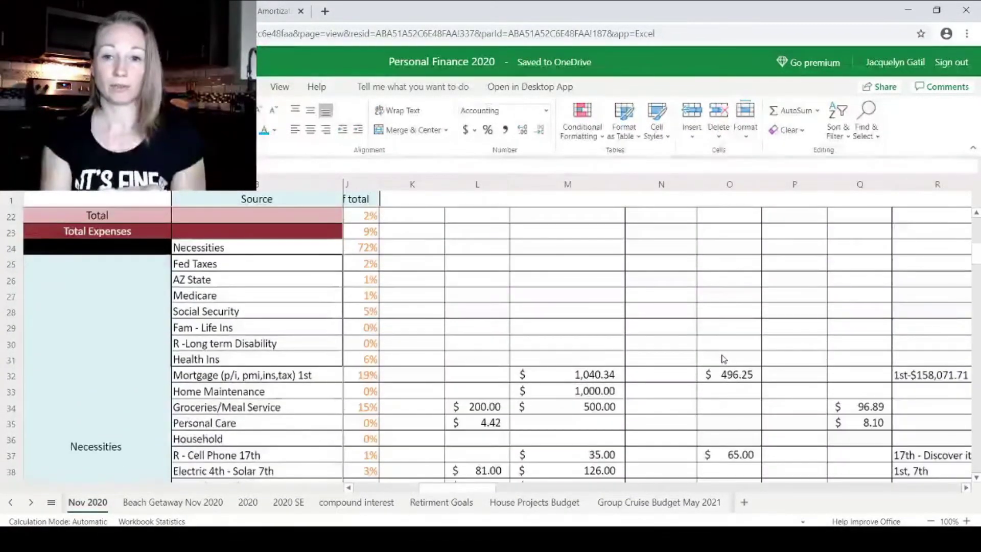
pyautogui.scroll(-2, 723, 359)
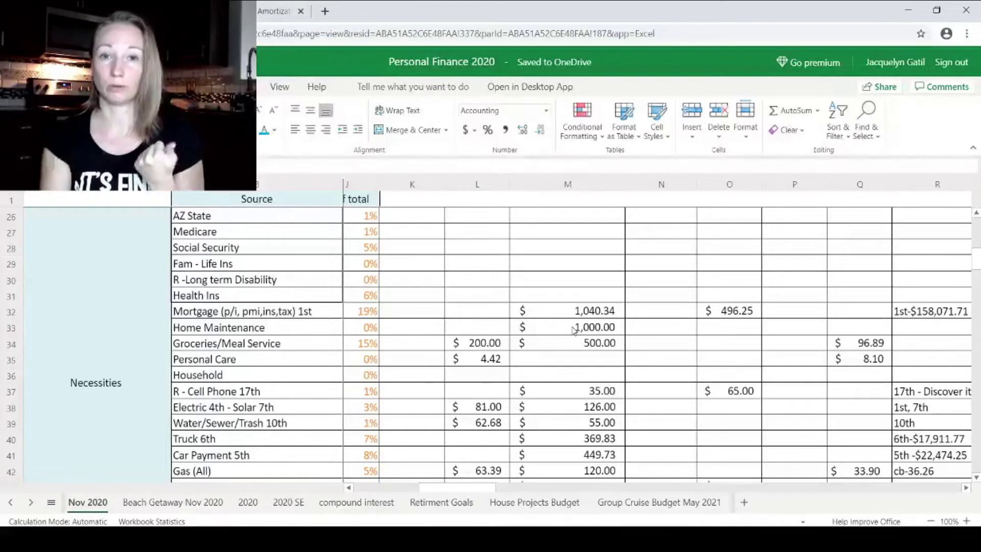
pyautogui.scroll(-2, 574, 329)
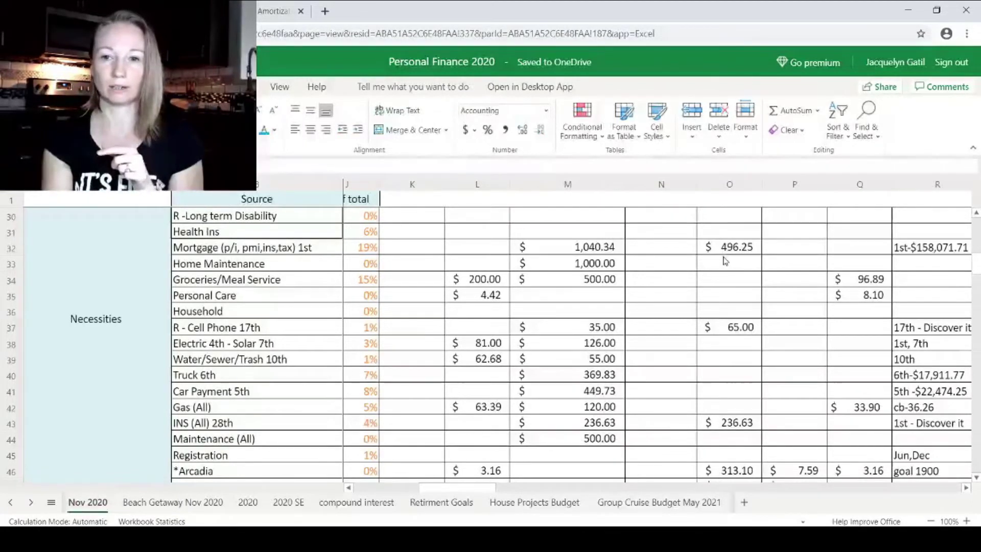
pyautogui.scroll(10, 726, 261)
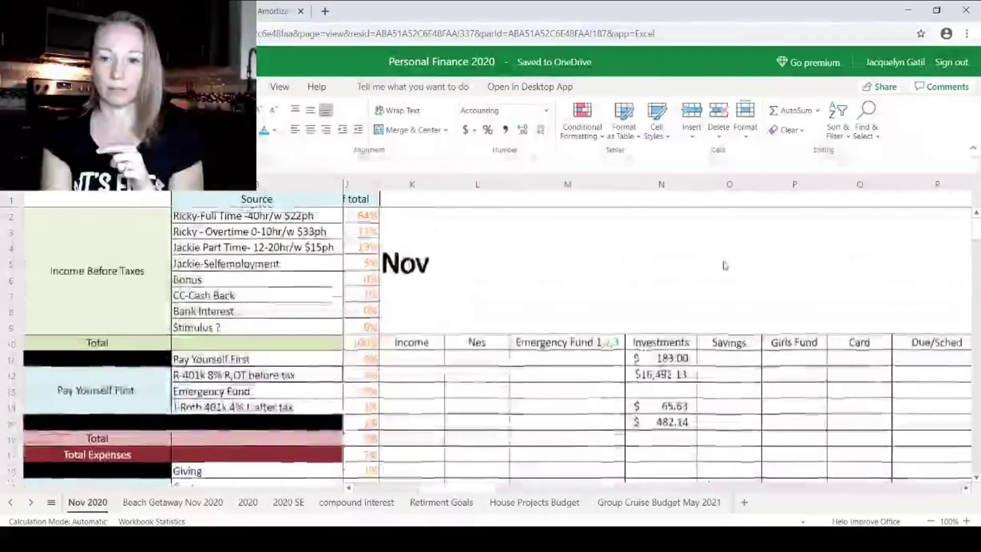
pyautogui.scroll(-10, 726, 266)
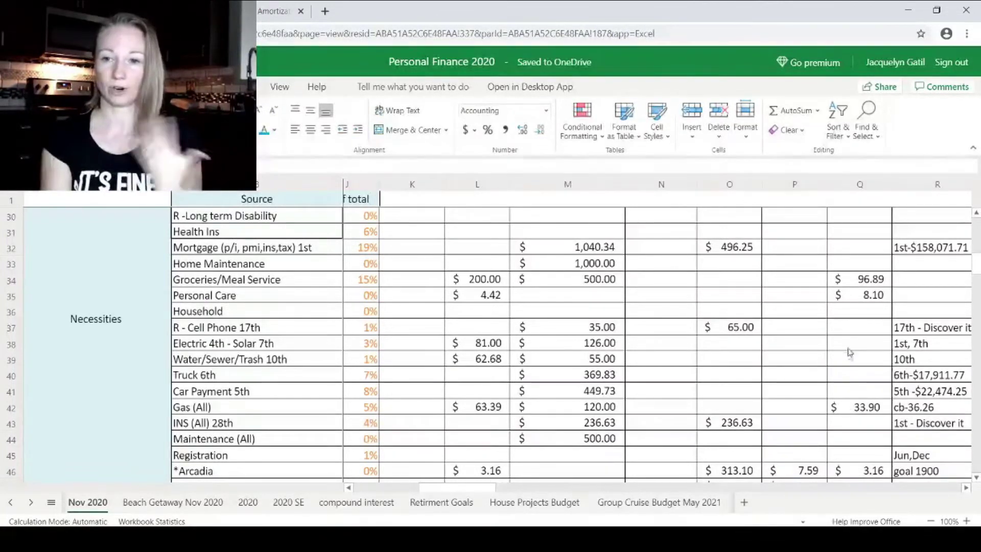
# - Scroll through the expense rows, then return to the 13th column's income entries at E2
pyautogui.scroll(-4, 851, 364)
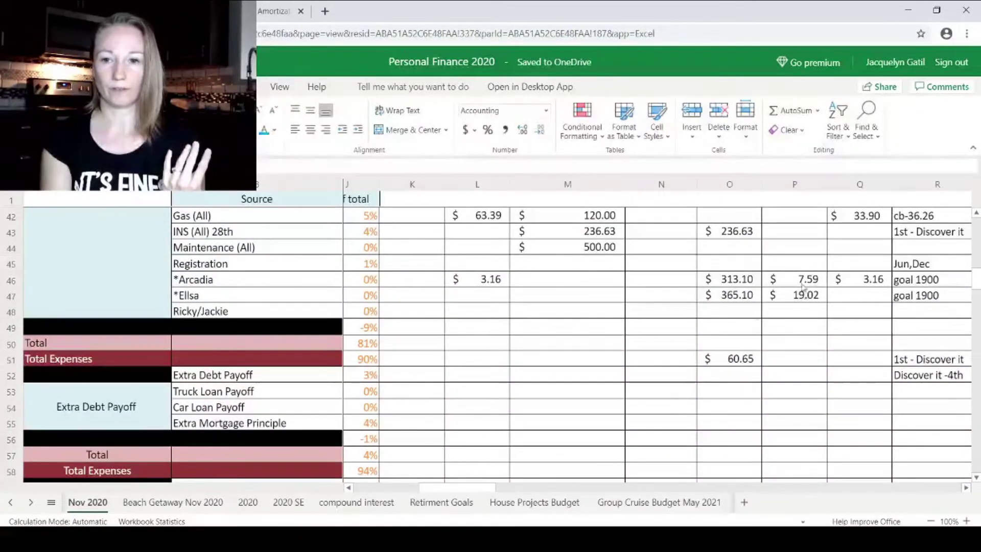
pyautogui.scroll(-3, 640, 351)
pyautogui.scroll(-1, 639, 354)
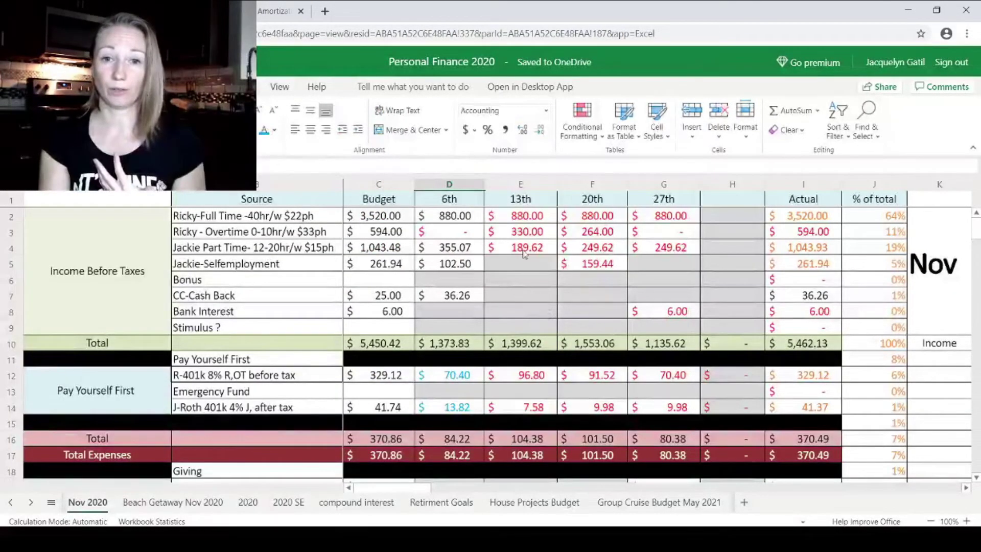
pyautogui.click(531, 219)
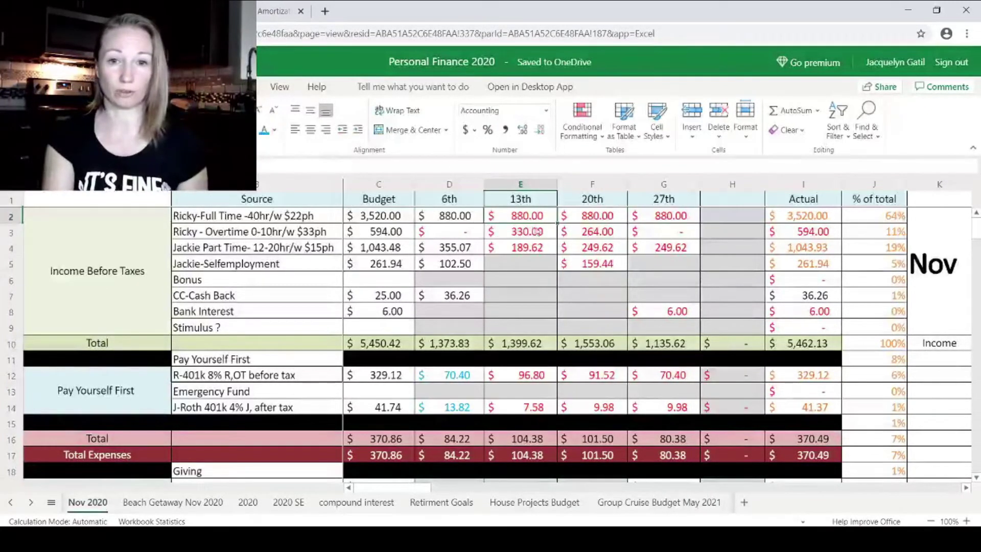
# - Enter $528.00 overtime pay for the 13th so the income totals update to $5,660.13
pyautogui.press('Down')
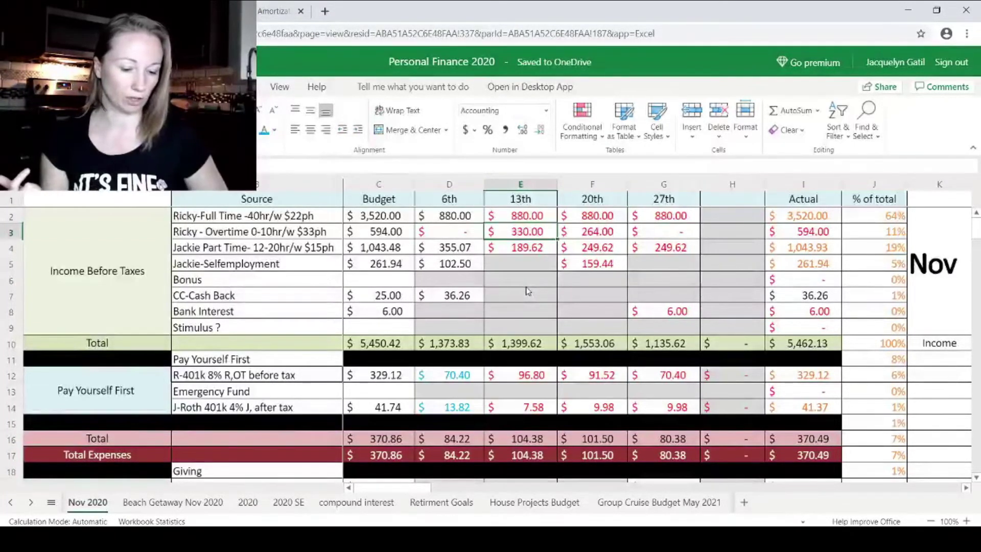
pyautogui.write('528')
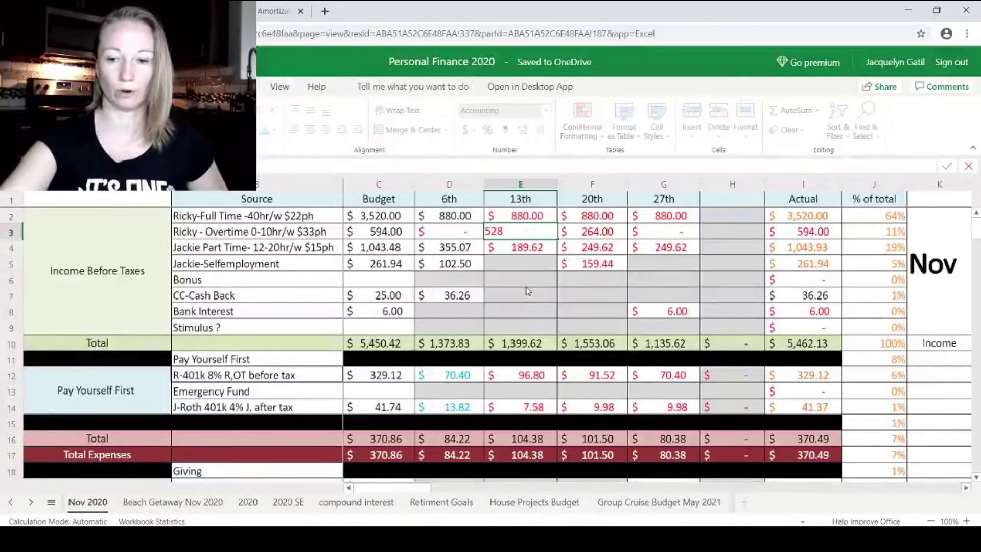
pyautogui.press('Up')
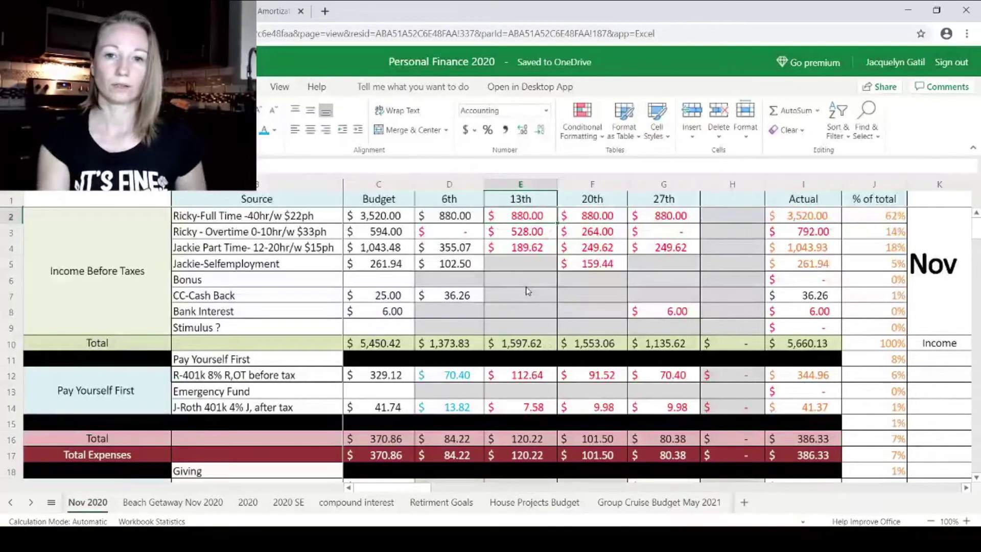
pyautogui.press('Down')
pyautogui.press('Down')
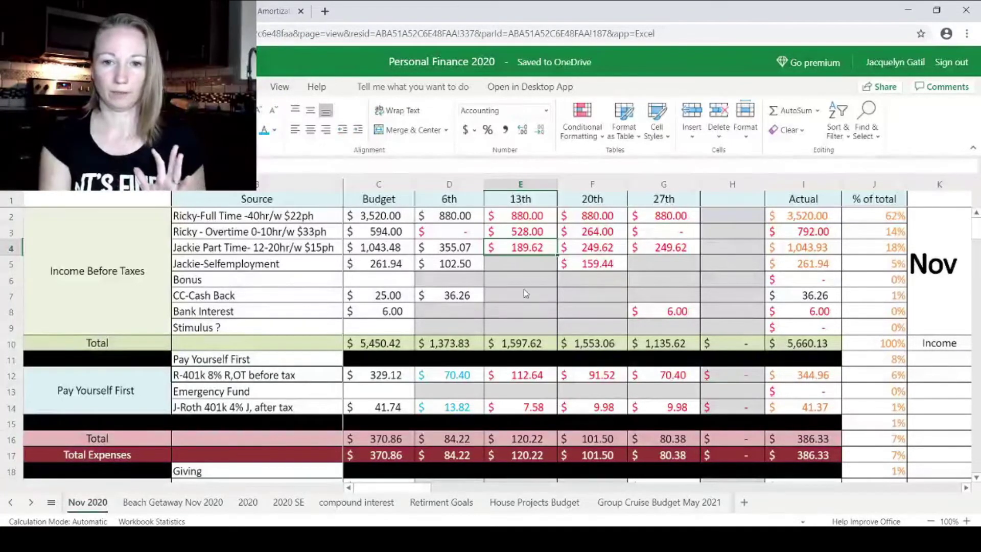
# - Set the 13th Maintenance (All) cell to No Fill and record a $200.00 expense there
pyautogui.scroll(-6, 516, 292)
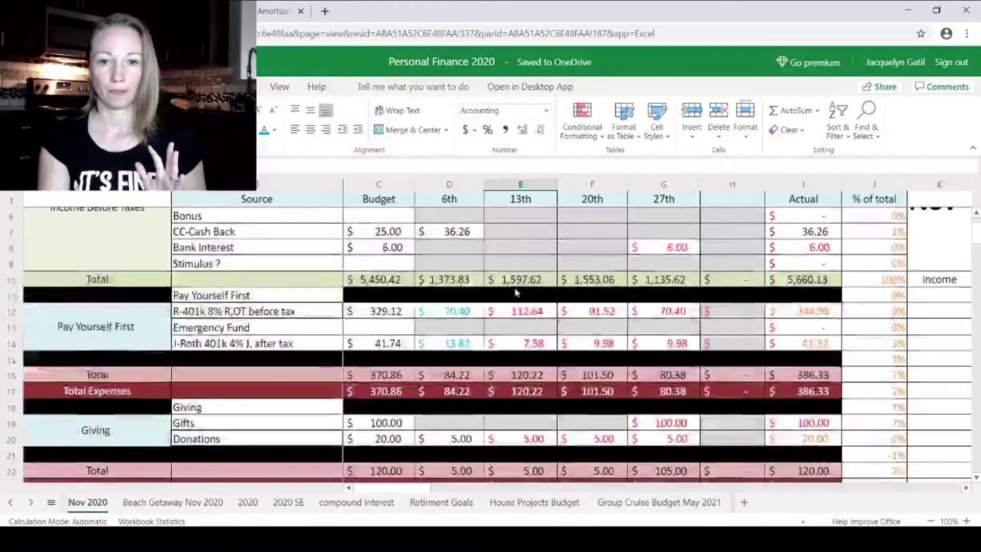
pyautogui.scroll(-8, 516, 292)
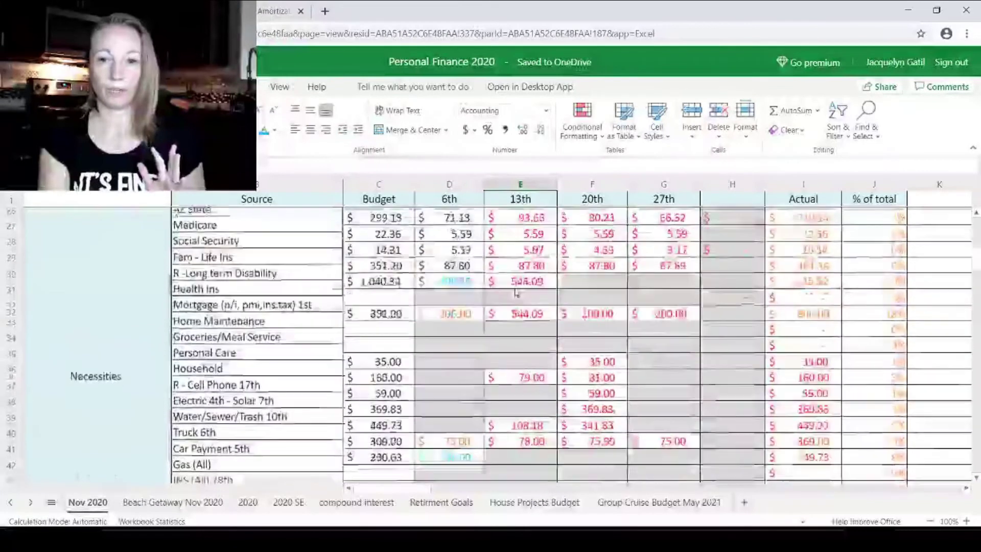
pyautogui.scroll(-3, 516, 292)
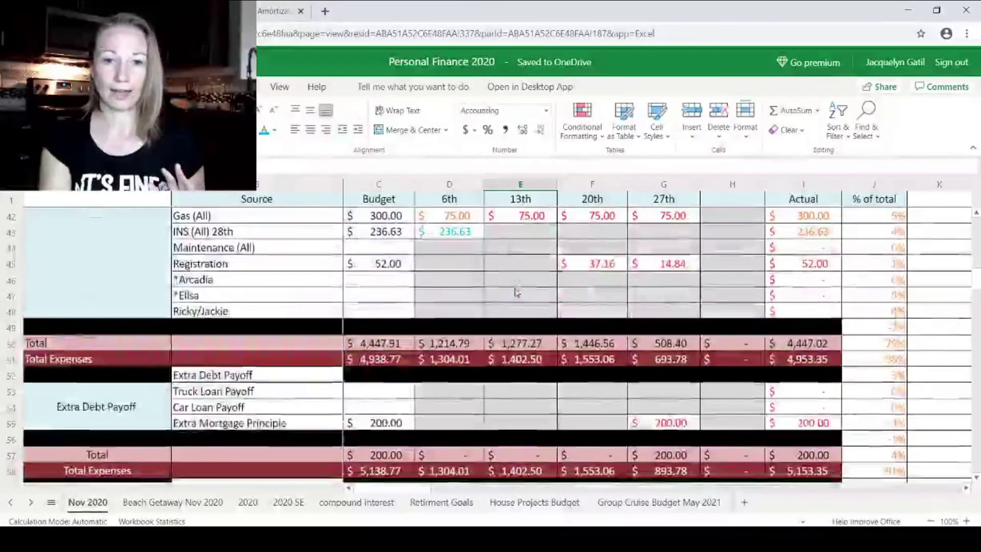
pyautogui.click(533, 248)
pyautogui.click(257, 138)
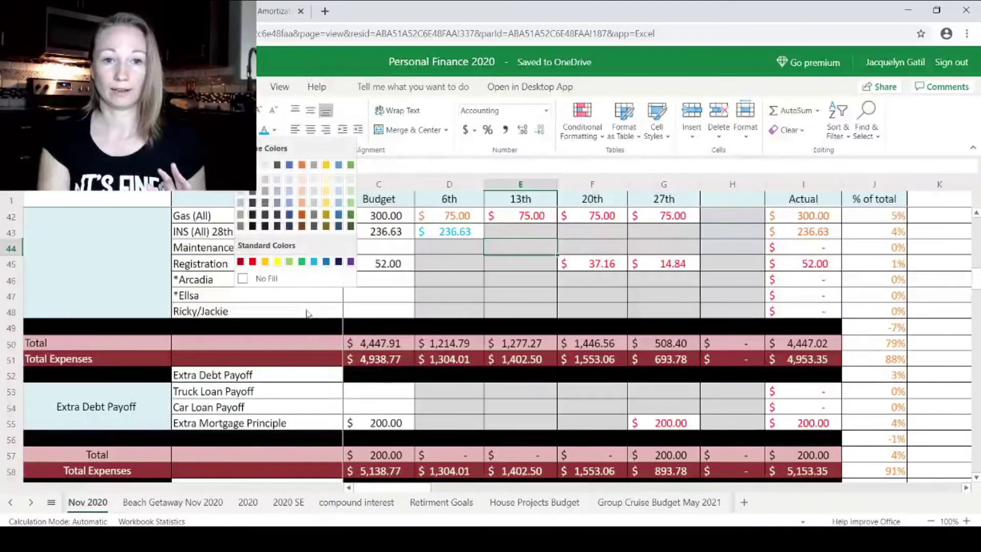
pyautogui.click(289, 278)
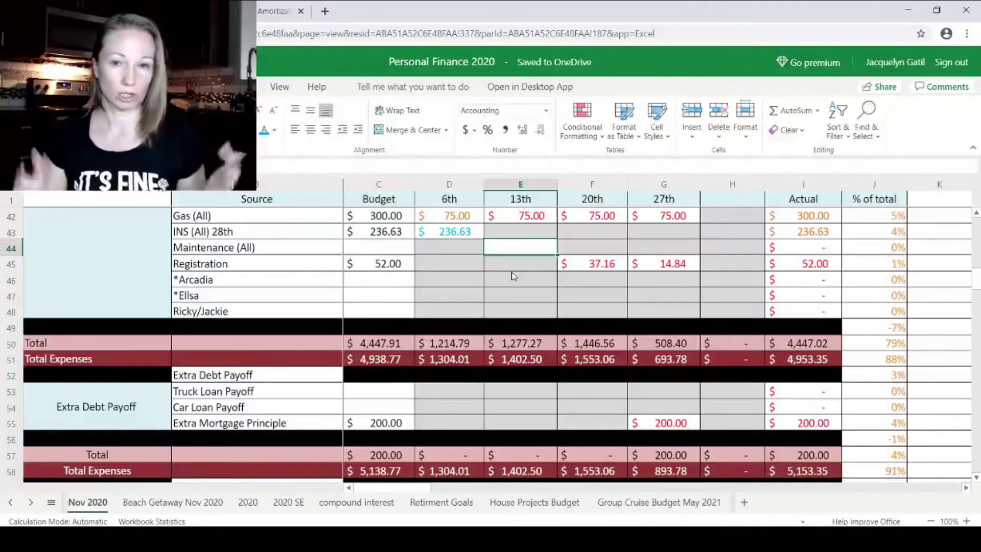
pyautogui.write('200')
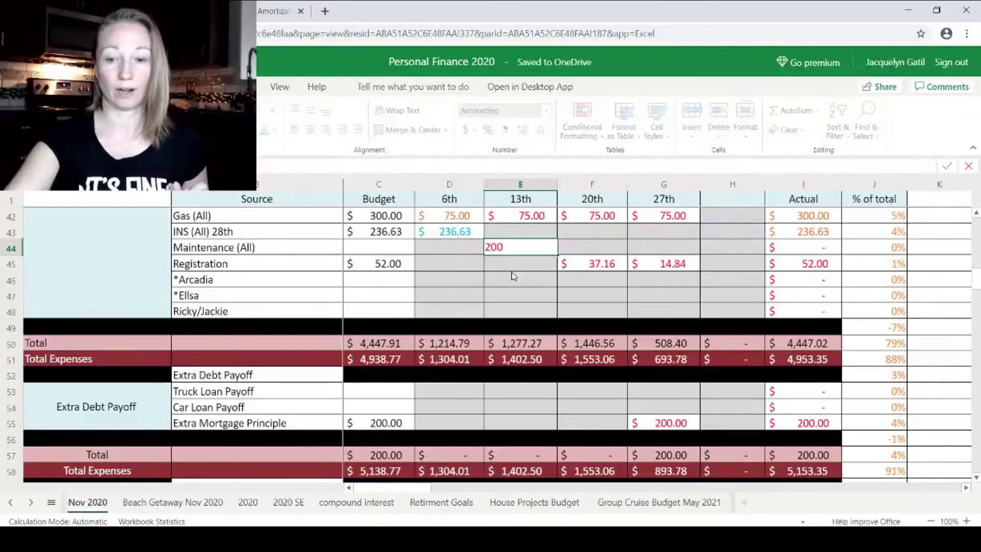
pyautogui.hotkey('ctrl', 'Return')
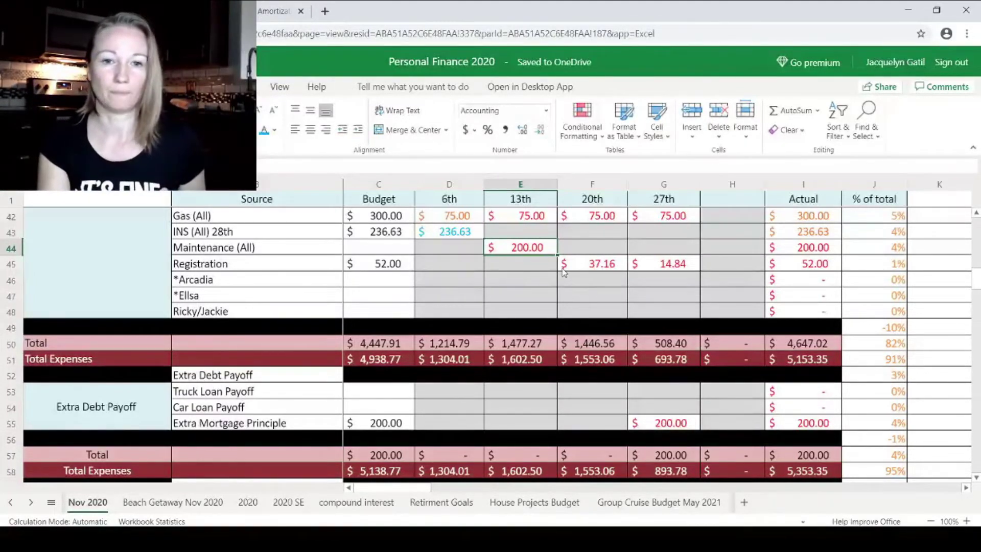
# - Set the 20th Water/Sewer/Trash amount to $63.00
pyautogui.click(592, 268)
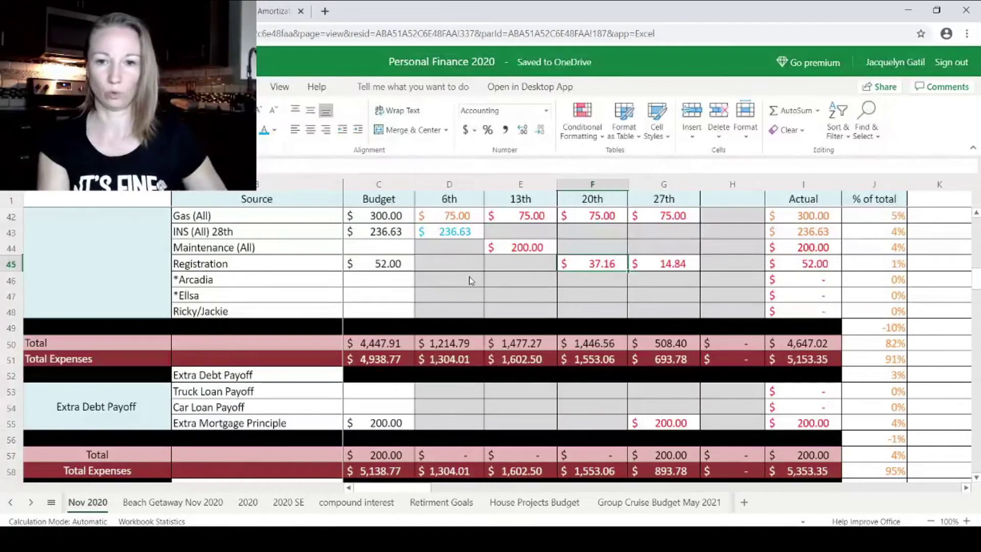
pyautogui.scroll(2, 550, 294)
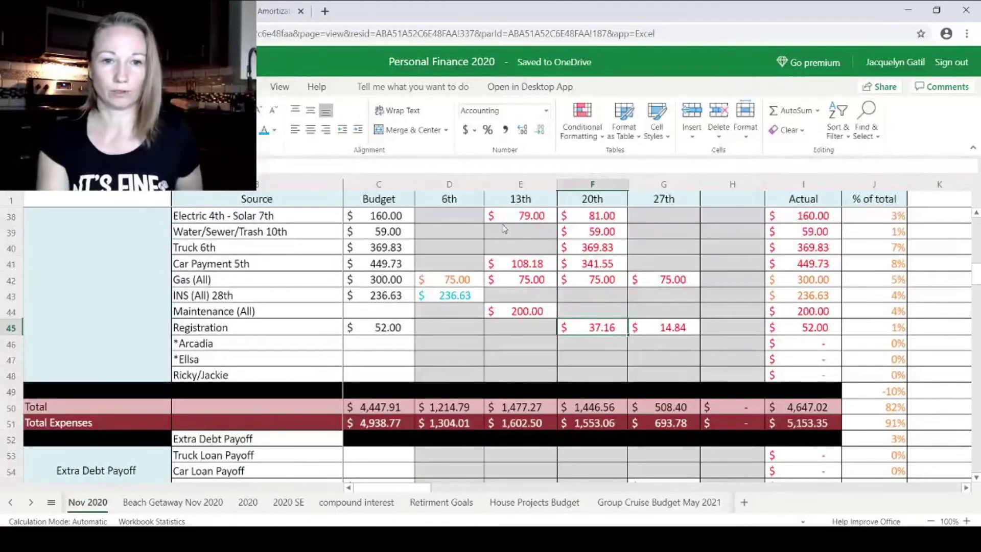
pyautogui.click(583, 236)
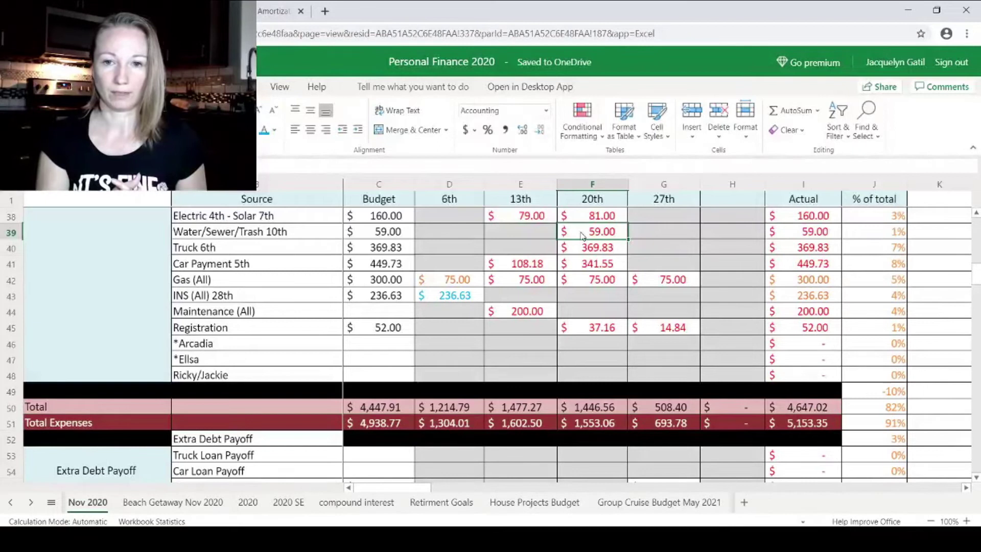
pyautogui.write('63')
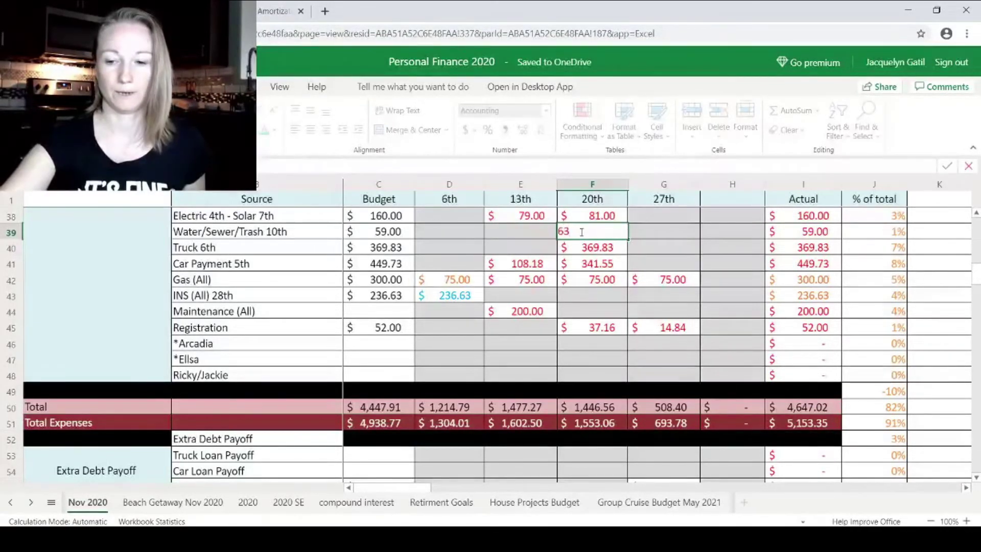
pyautogui.press('Return')
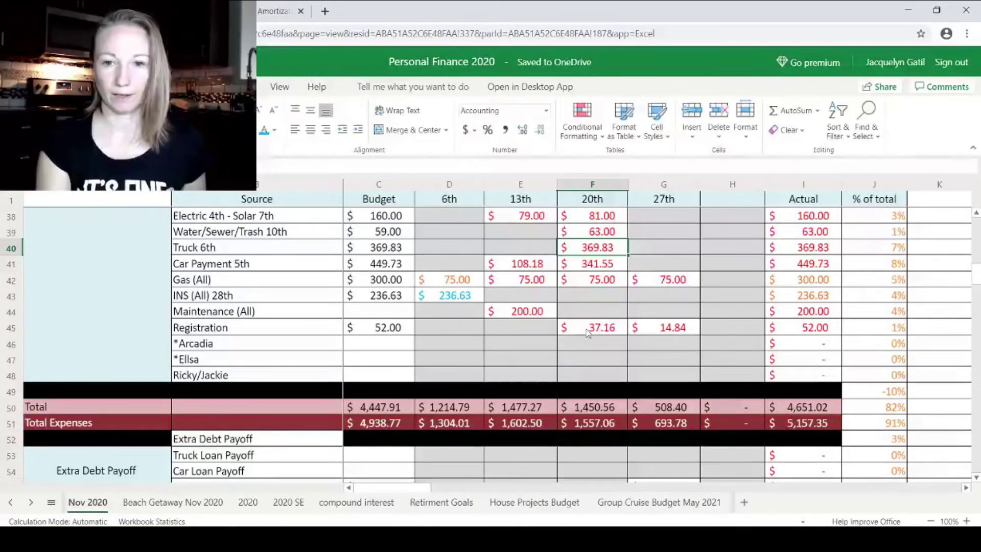
# - Set Registration to $20.84 on the 27th and $33.16 on the 20th
pyautogui.click(633, 330)
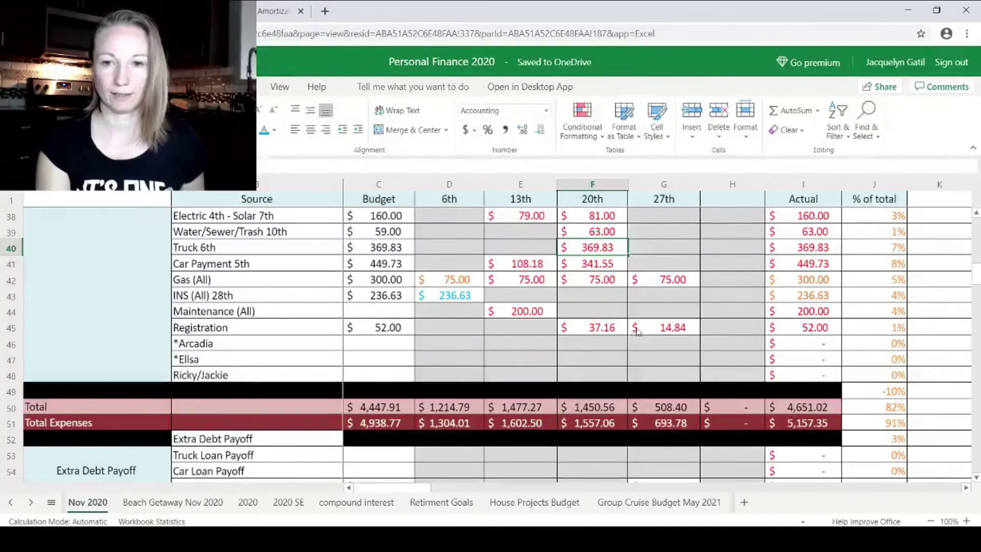
pyautogui.write('20.84')
pyautogui.press('Left')
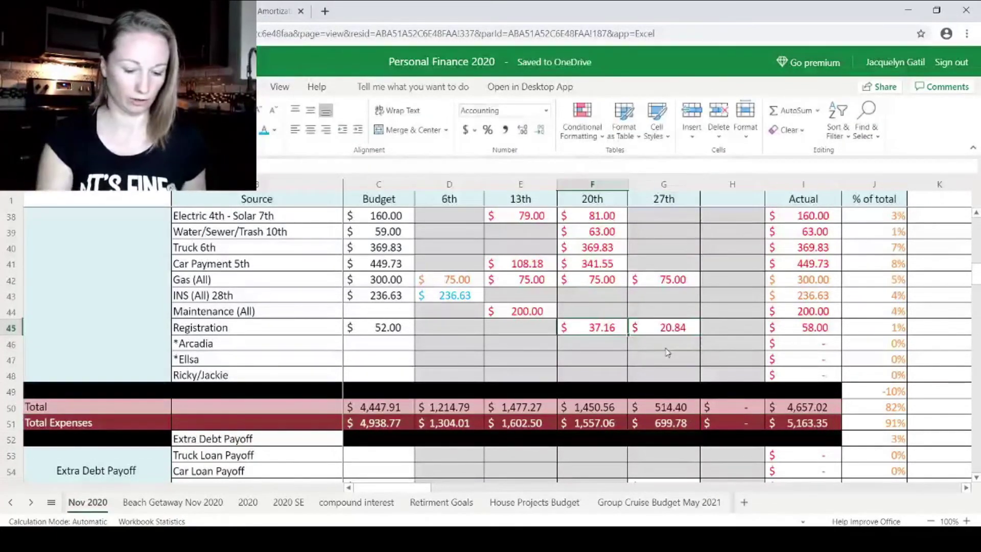
pyautogui.write('33.16')
pyautogui.press('Return')
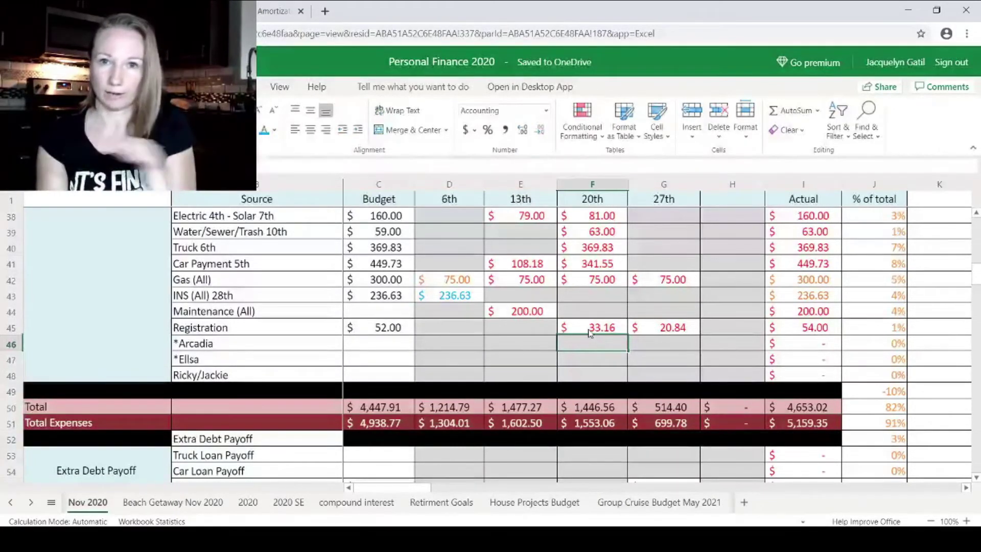
# - Clear the 27th Vacation savings amount
pyautogui.scroll(-2, 590, 333)
pyautogui.scroll(-8, 590, 327)
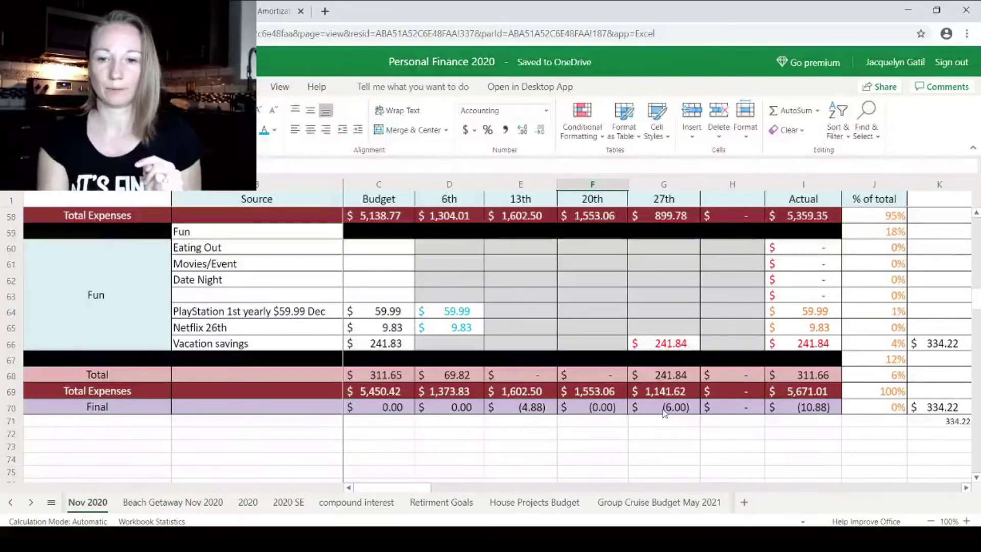
pyautogui.click(655, 347)
pyautogui.press('BackSpace')
pyautogui.press('Up')
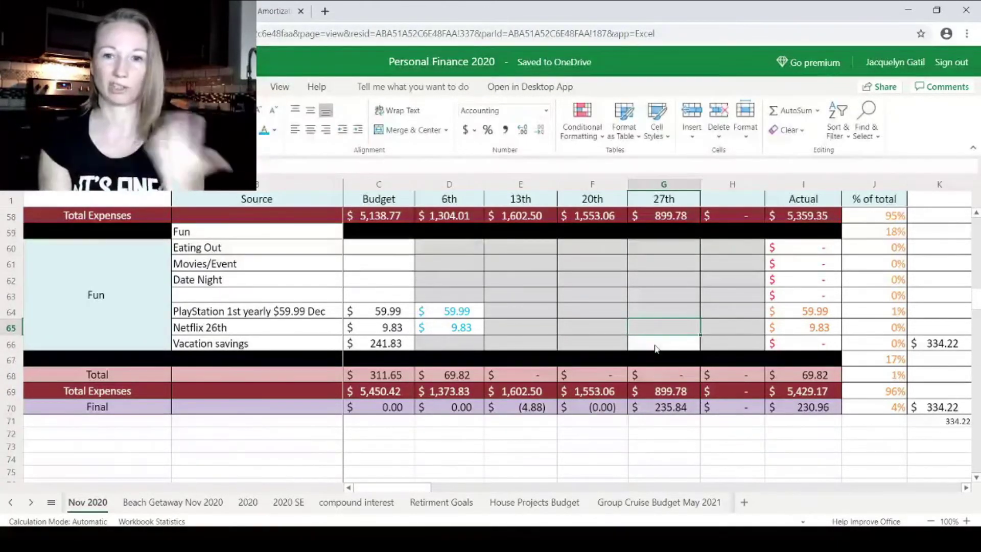
# - Split Car Payment into 346.43 on the 20th and 103.30 on the 13th
pyautogui.scroll(3, 571, 346)
pyautogui.scroll(5, 571, 346)
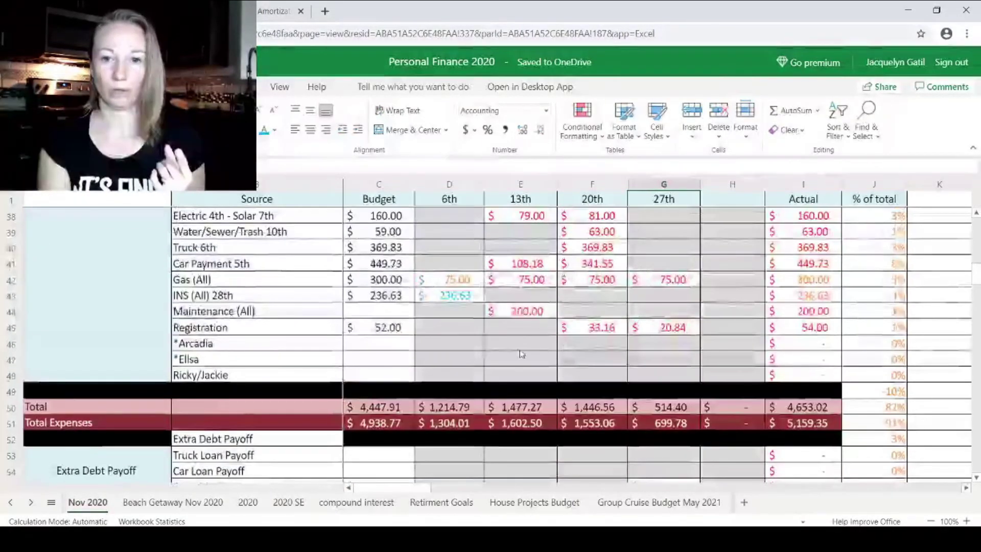
pyautogui.scroll(3, 521, 354)
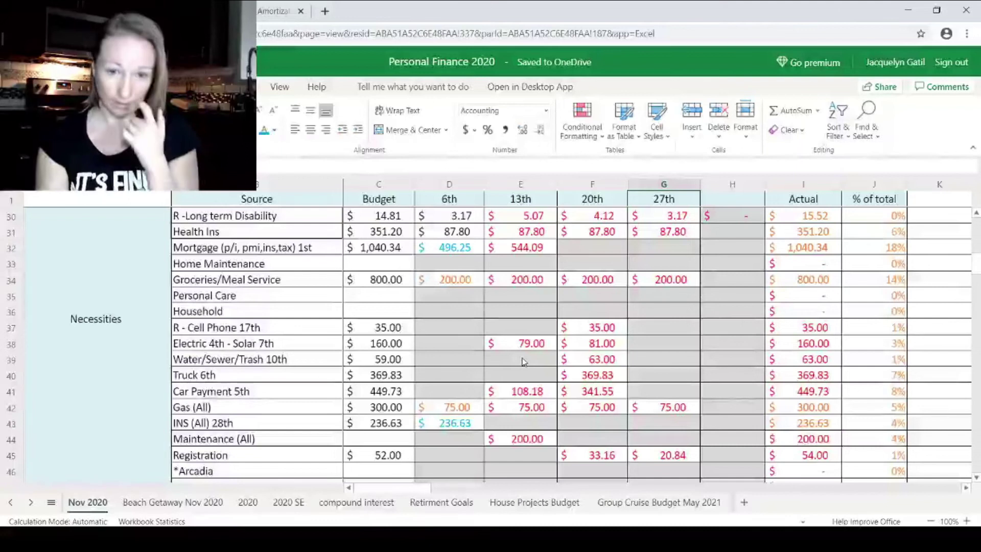
pyautogui.click(530, 391)
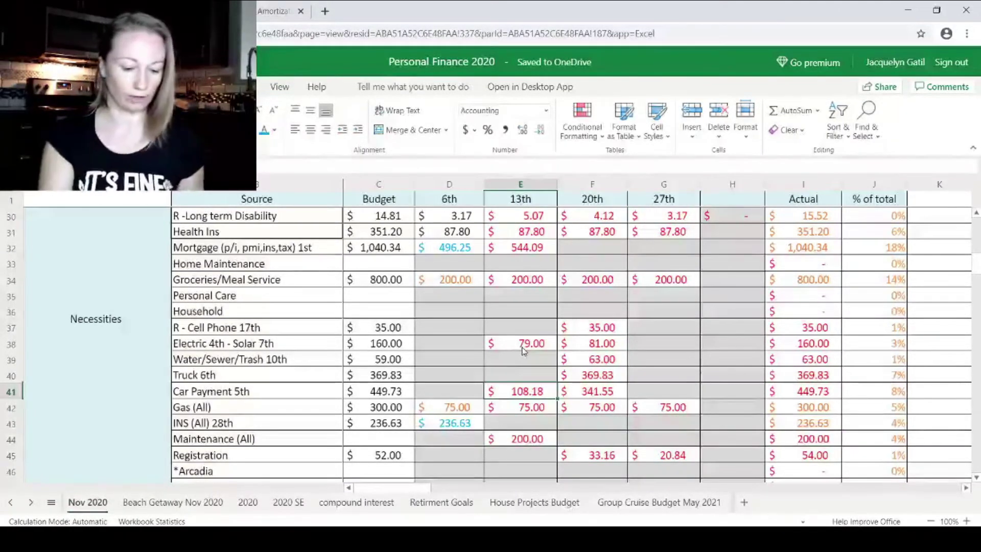
pyautogui.click(612, 396)
pyautogui.write('346')
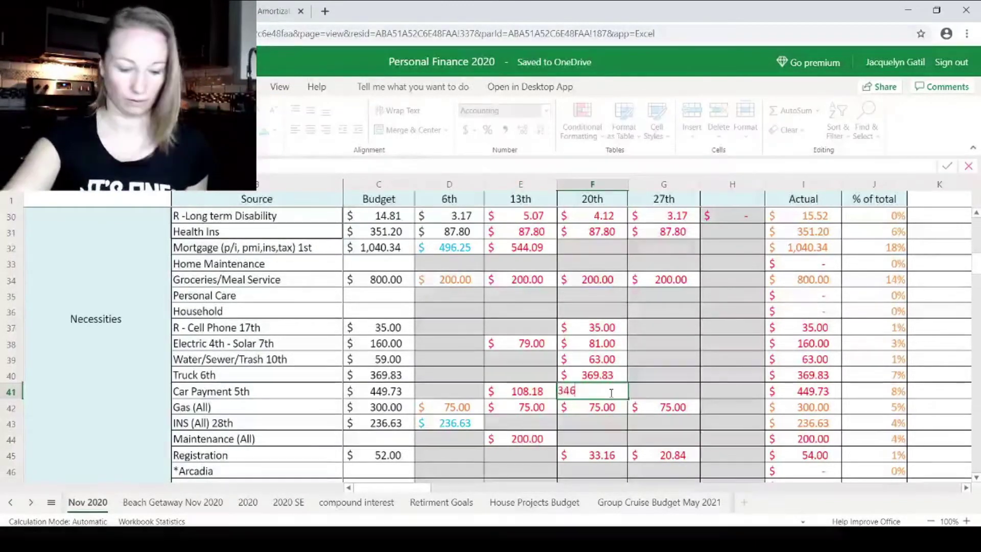
pyautogui.write('.43')
pyautogui.press('Left')
pyautogui.press('Delete')
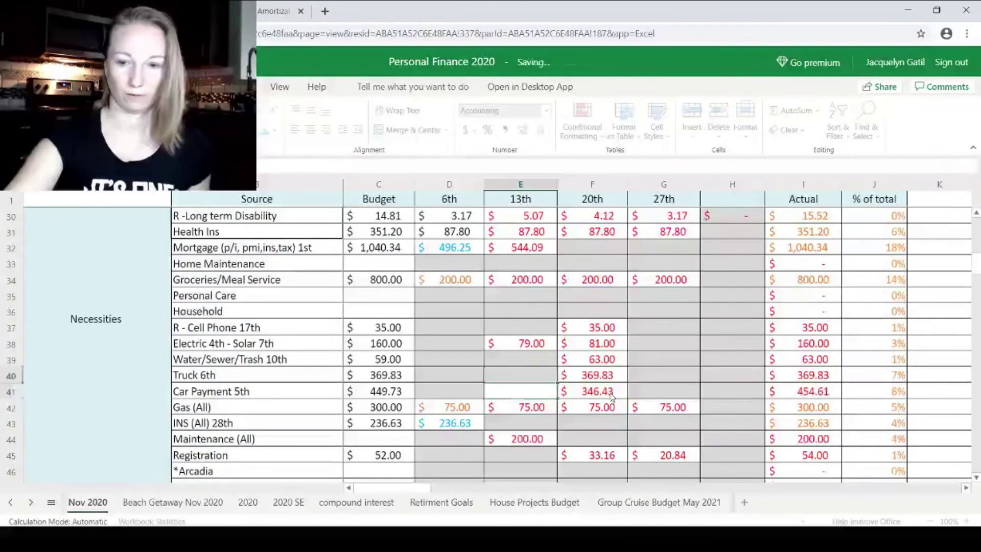
pyautogui.scroll(-5, 611, 396)
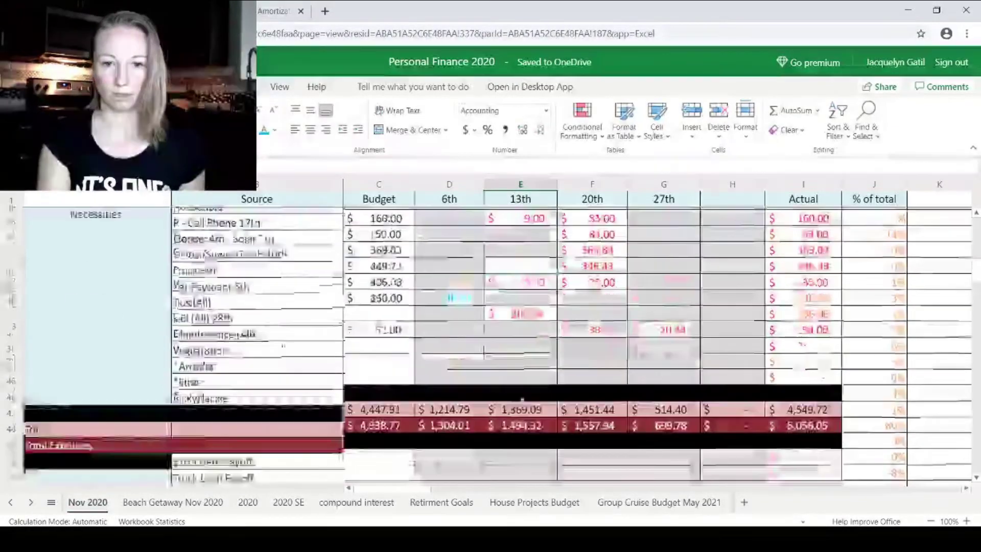
pyautogui.scroll(-5, 521, 400)
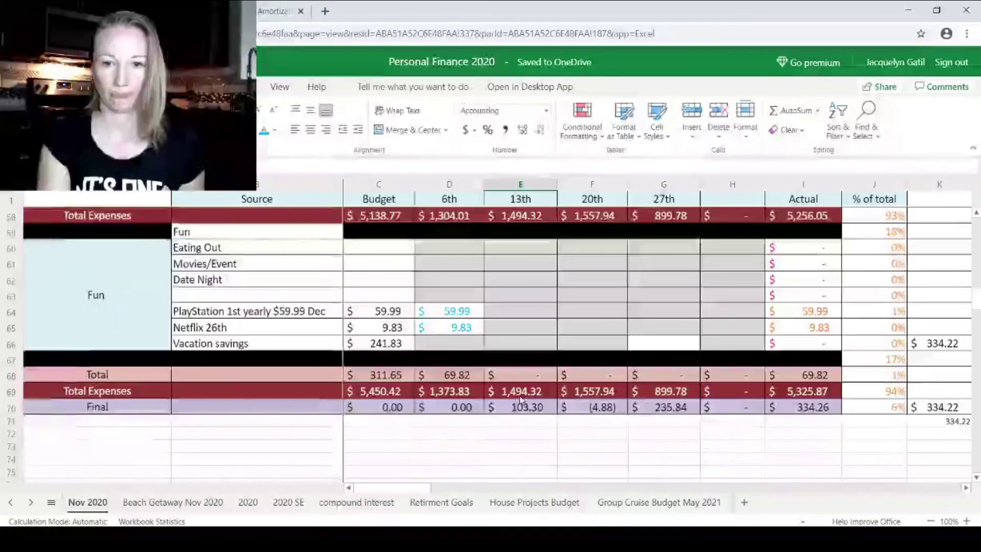
pyautogui.scroll(10, 521, 400)
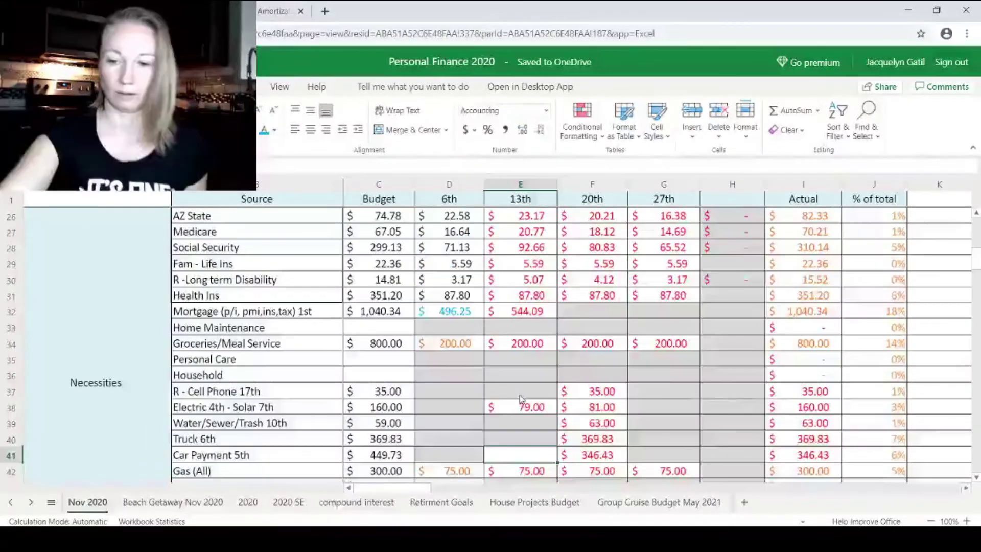
pyautogui.write('103.30')
pyautogui.press('Tab')
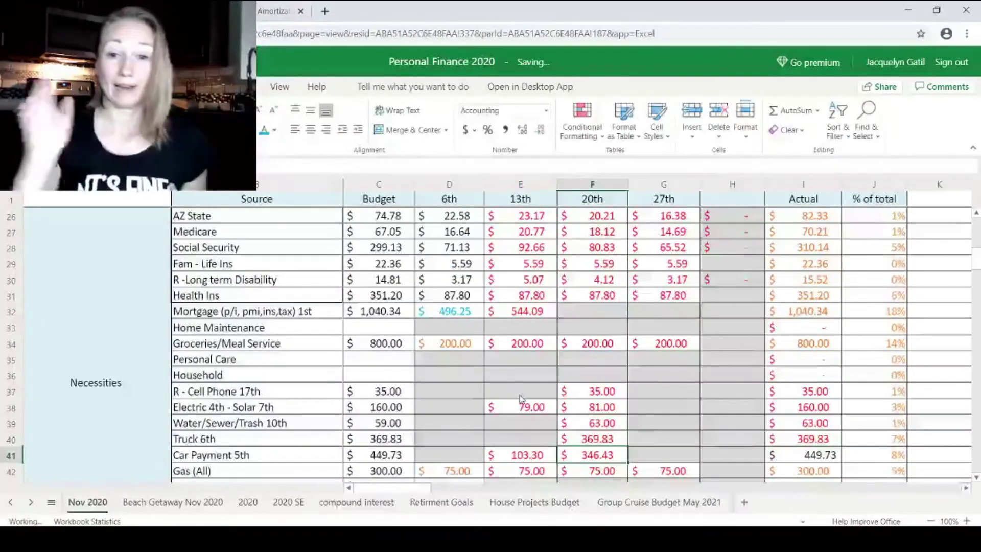
pyautogui.scroll(-3, 521, 400)
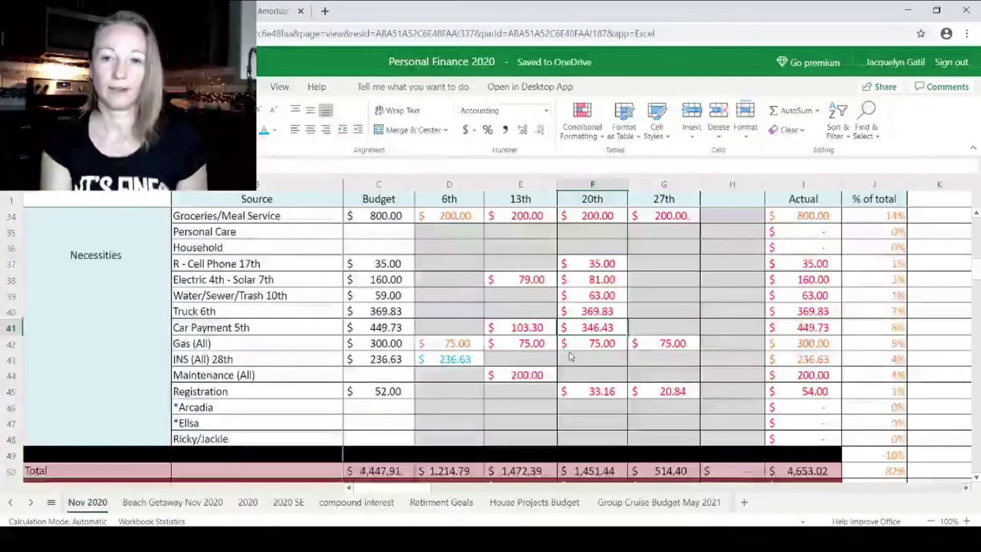
pyautogui.scroll(-2, 571, 356)
pyautogui.scroll(-2, 570, 356)
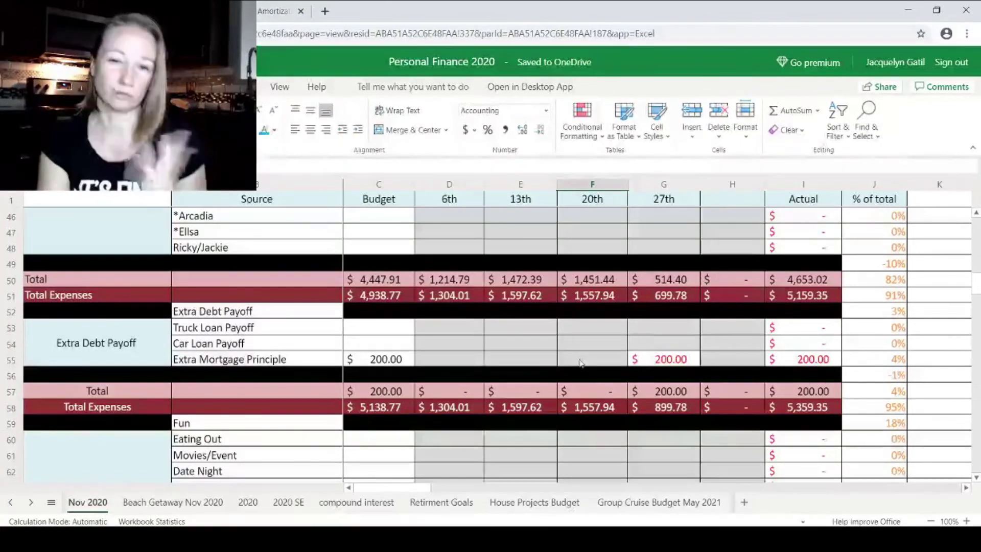
pyautogui.scroll(4, 580, 362)
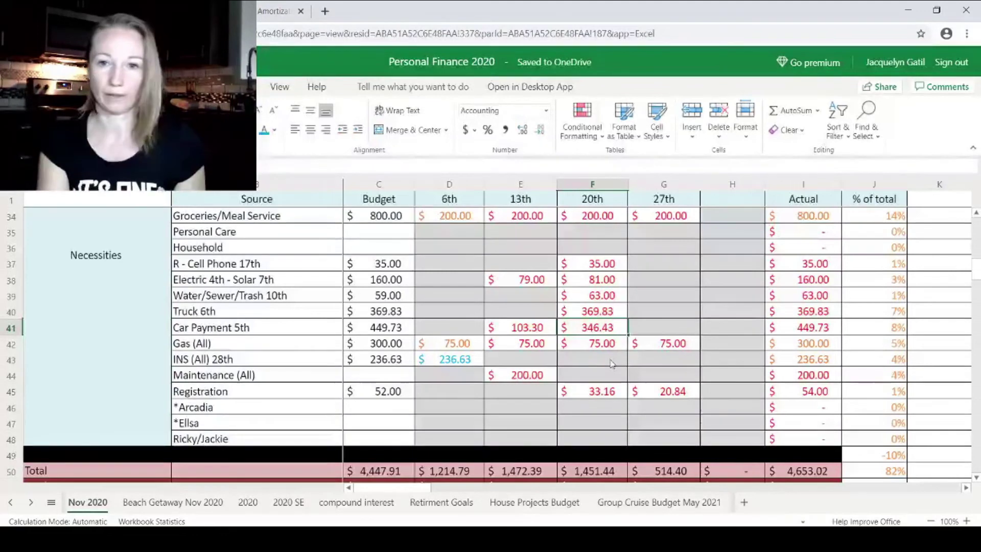
pyautogui.scroll(-3, 612, 362)
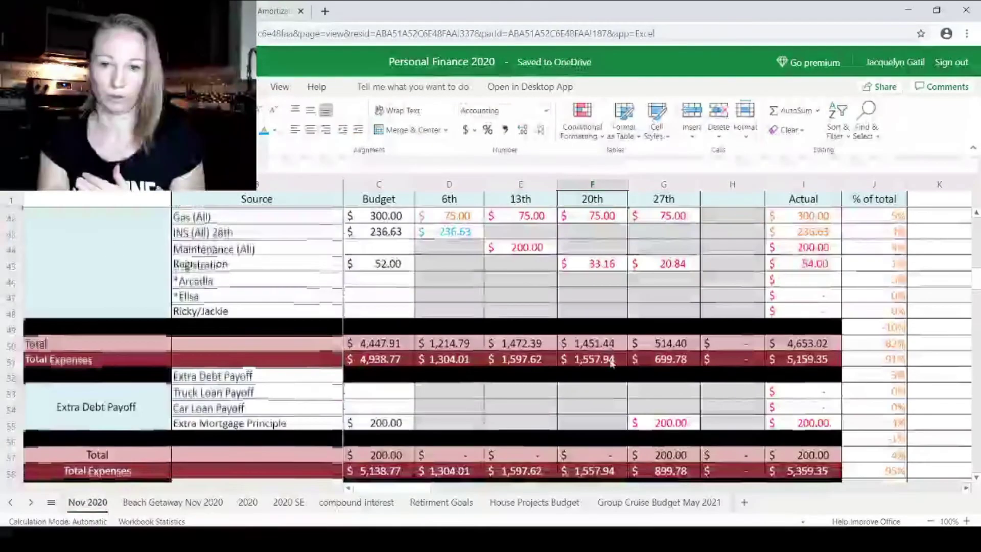
pyautogui.scroll(-5, 612, 363)
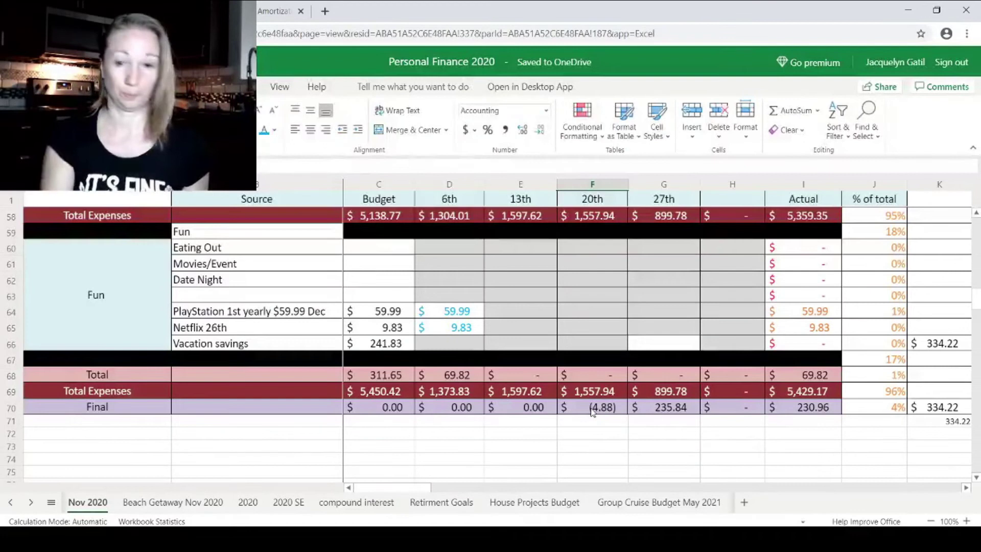
# - Undo the previous Registration split and set the 20th Registration to 28.28
pyautogui.scroll(7, 592, 413)
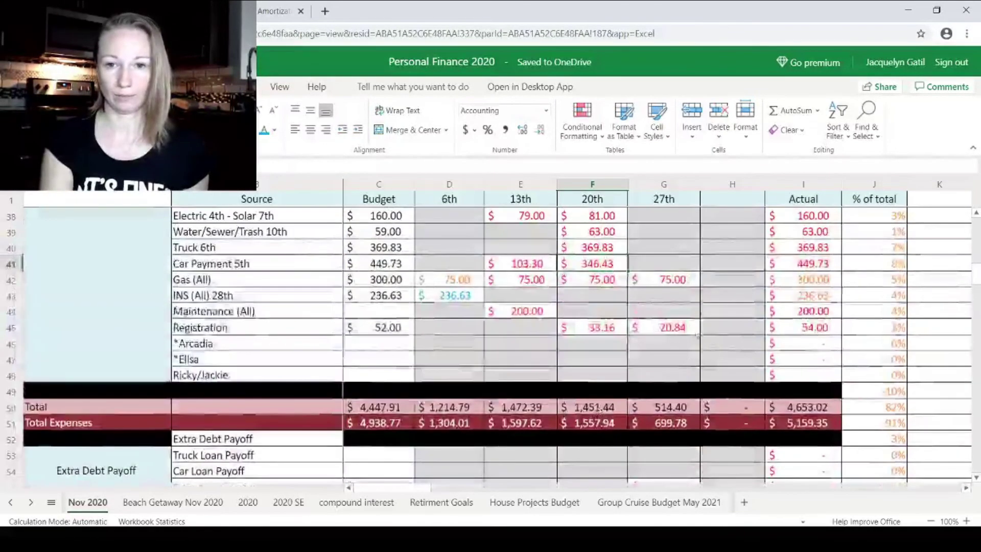
pyautogui.hotkey('ctrl', 'z')
pyautogui.hotkey('ctrl', 'z')
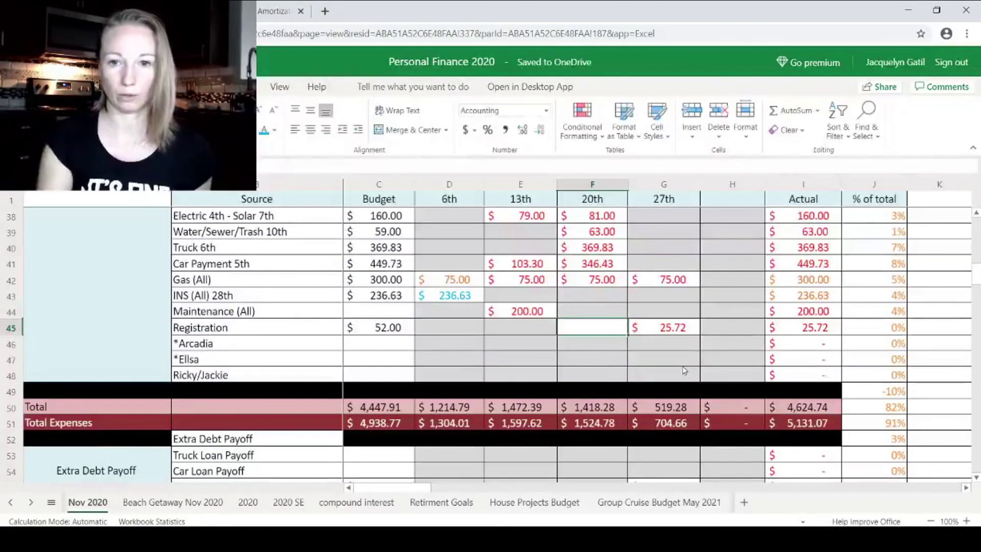
pyautogui.scroll(-4, 685, 371)
pyautogui.scroll(-1, 591, 374)
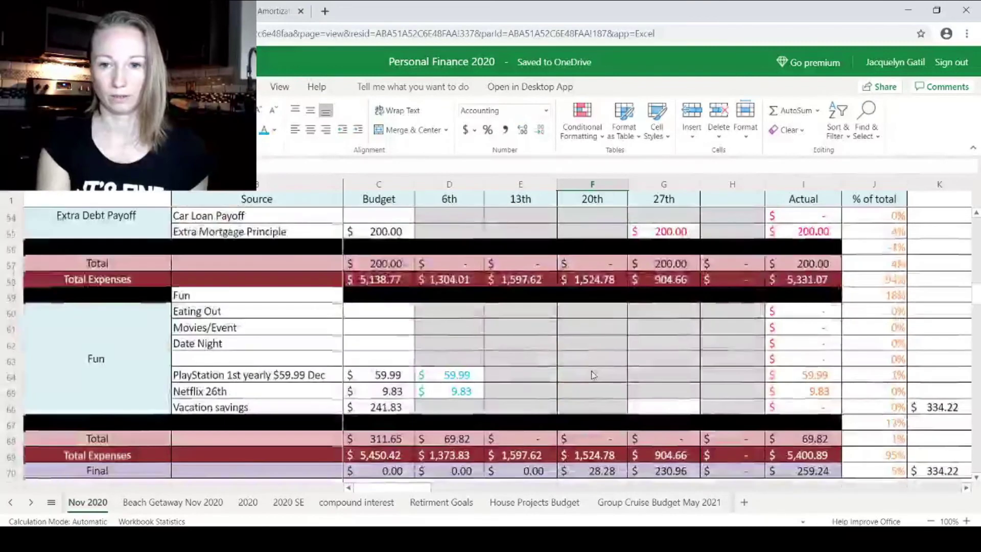
pyautogui.scroll(6, 592, 375)
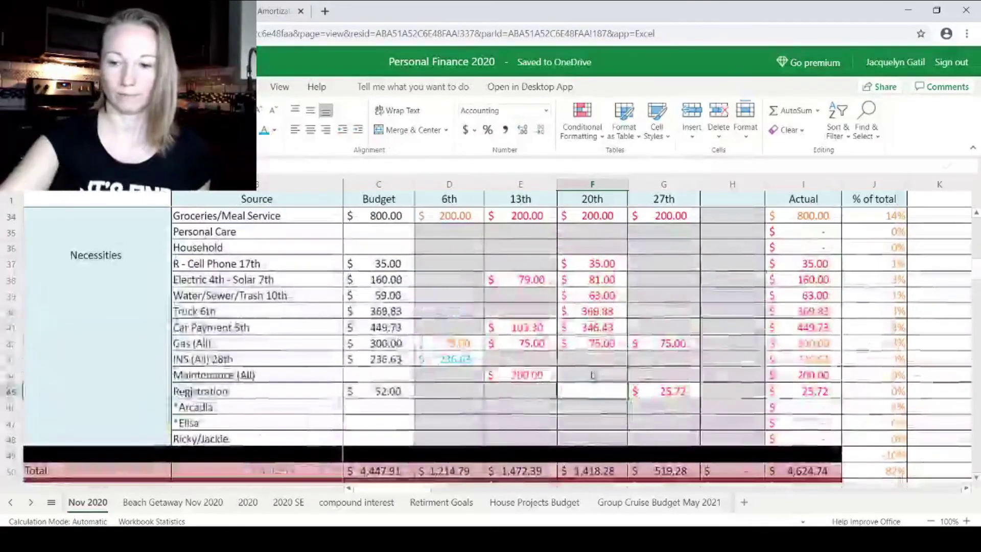
pyautogui.write('28.28')
pyautogui.press('Tab')
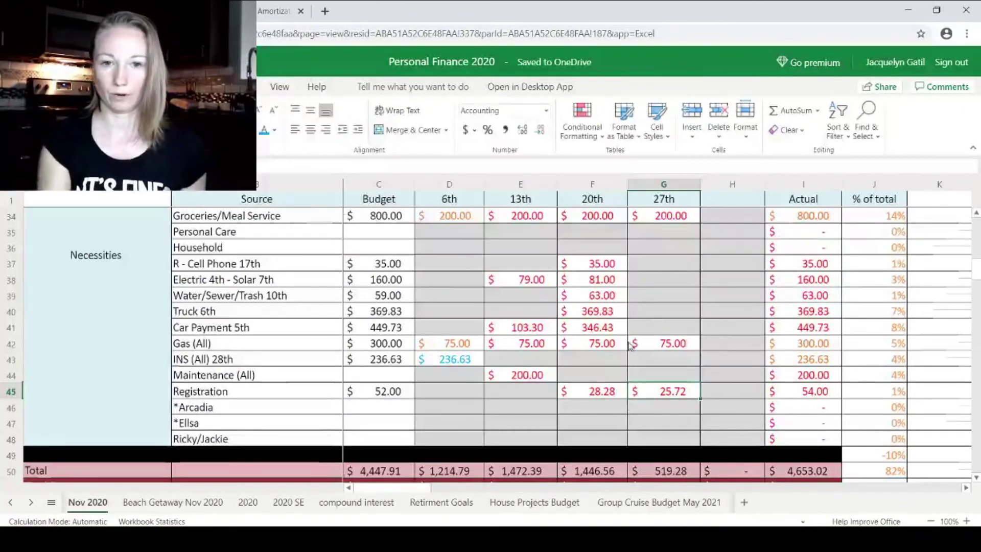
# - Enter 230.96 as the 27th Vacation savings so the Final row nets zero
pyautogui.scroll(-6, 636, 341)
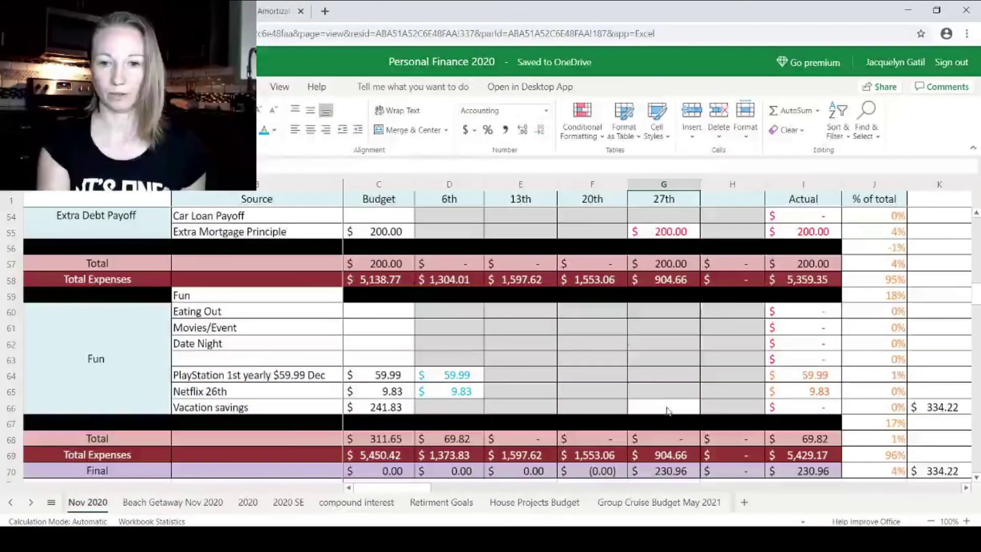
pyautogui.click(667, 409)
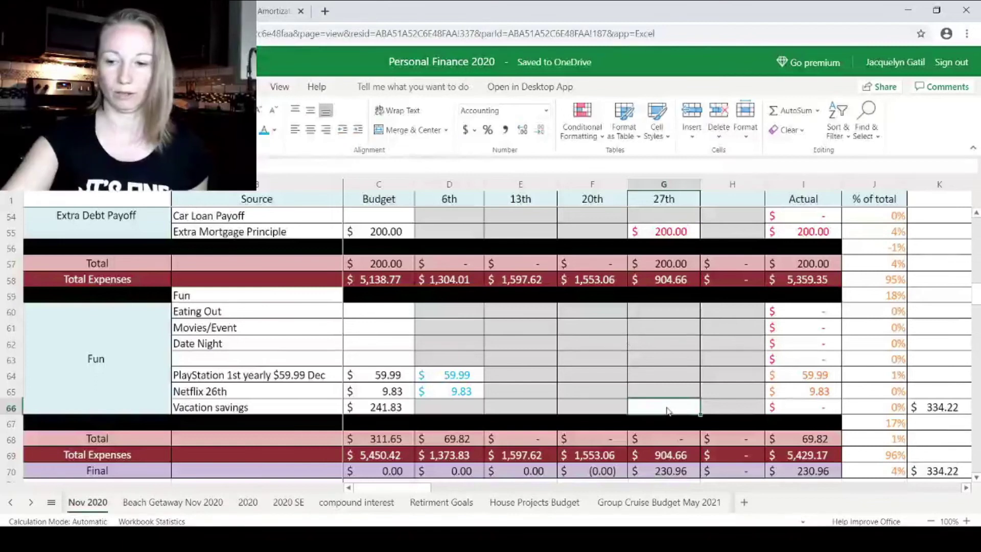
pyautogui.write('230.96')
pyautogui.press('Up')
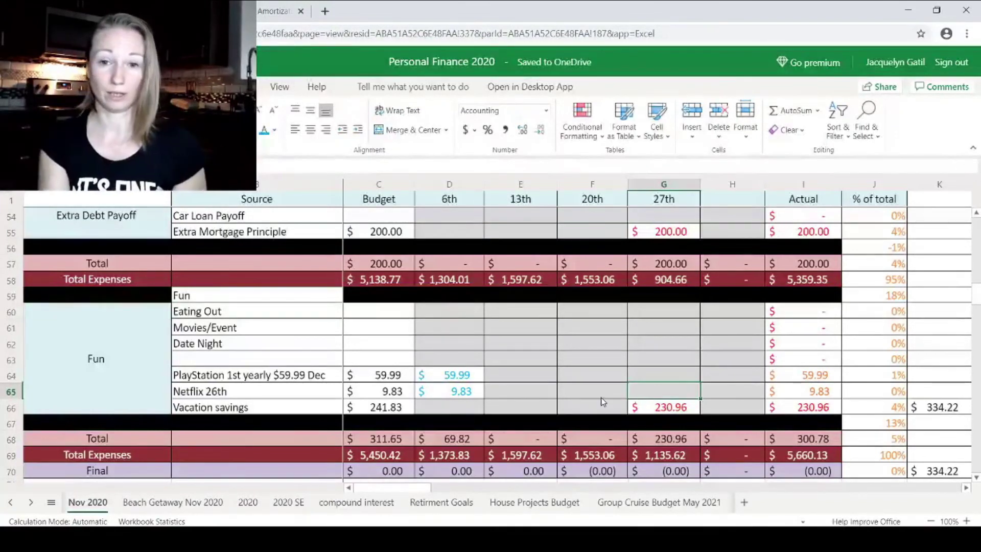
pyautogui.click(581, 407)
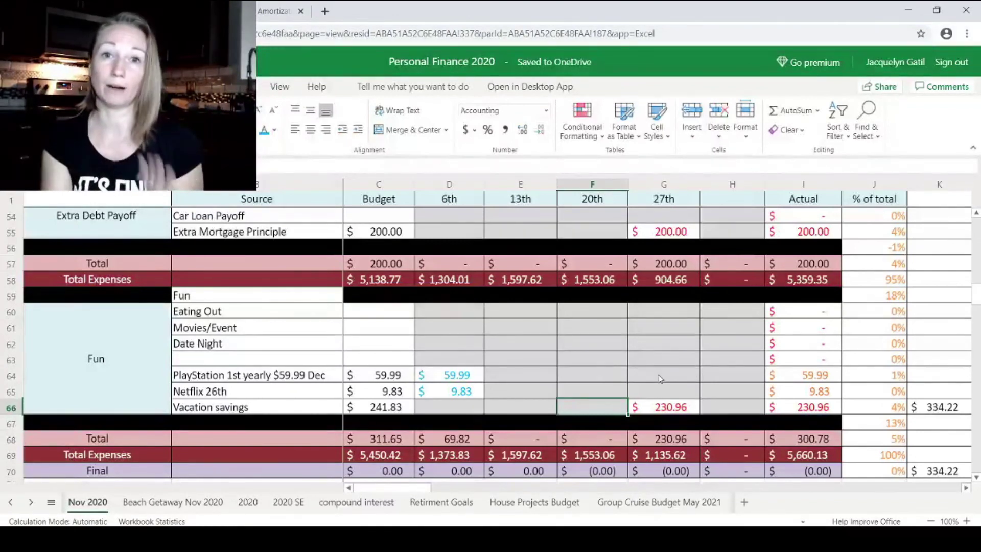
# - Jump to the top of the sheet and select the 13th's full-time paycheck amount
pyautogui.hotkey('ctrl', 'Home')
pyautogui.click(522, 217)
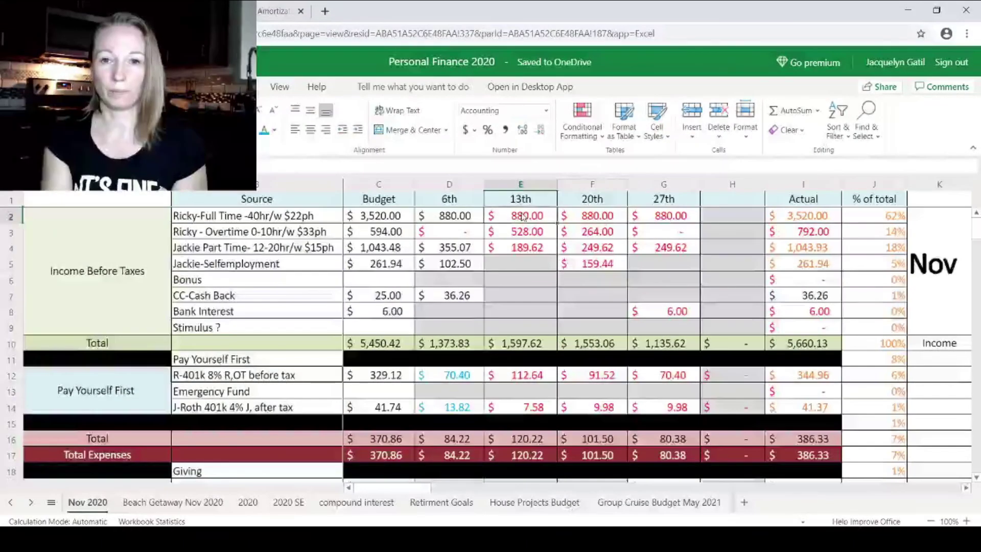